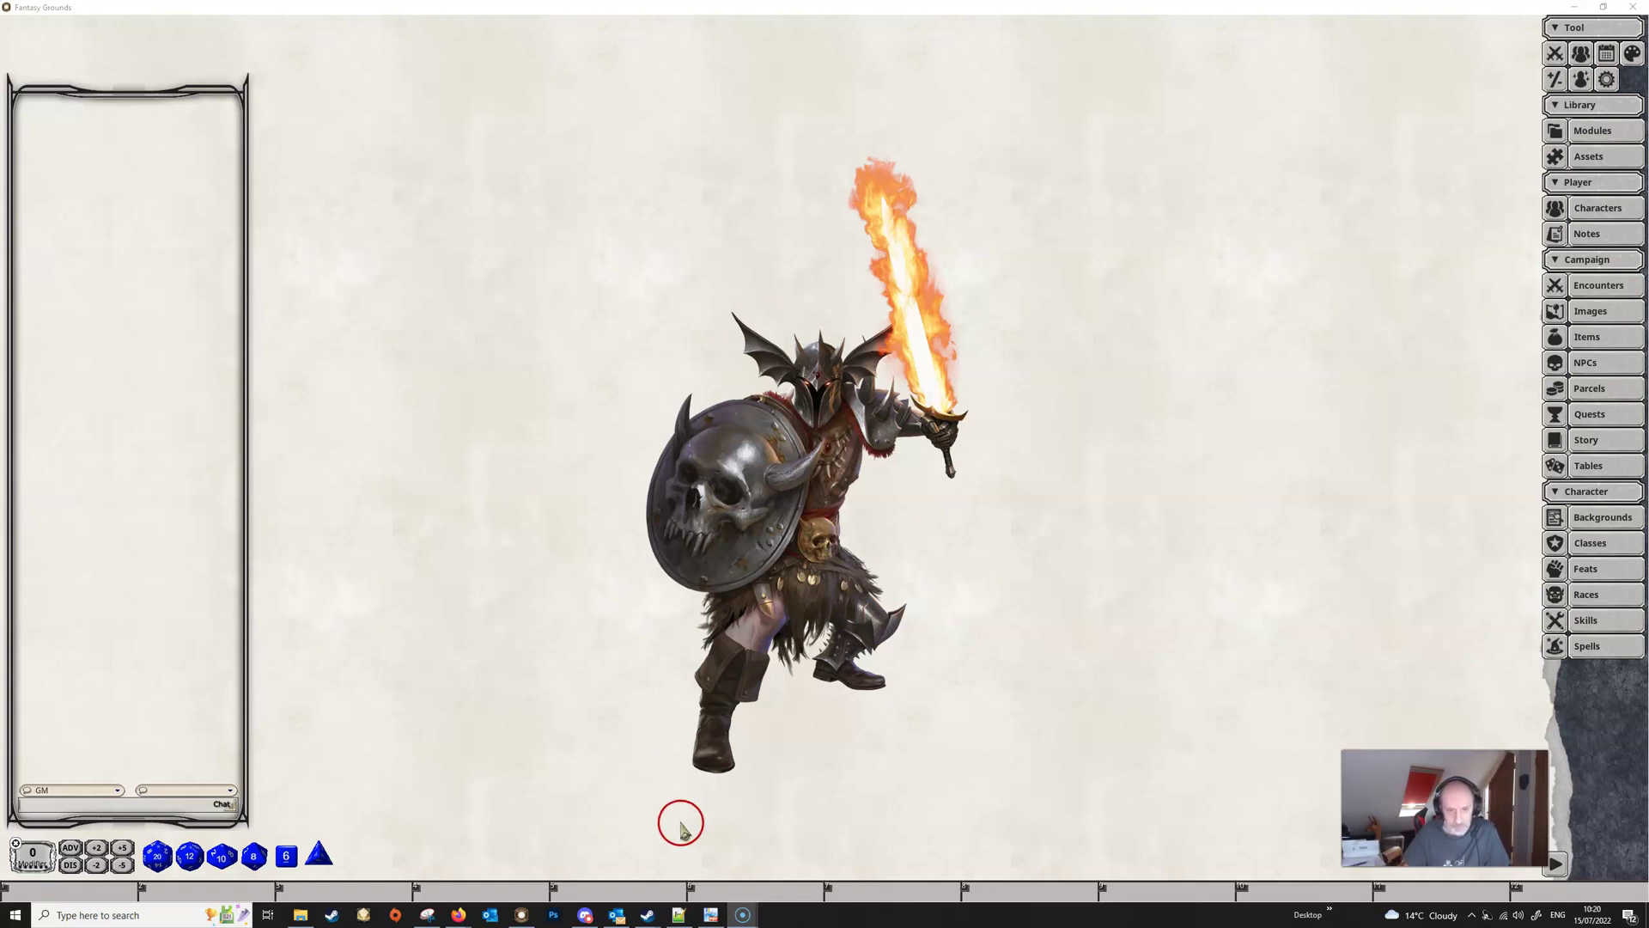
- Bring the empty 'new 1' Notepad++ document in front of Fantasy Grounds
{"action": "left_click", "coordinate": [677, 916]}
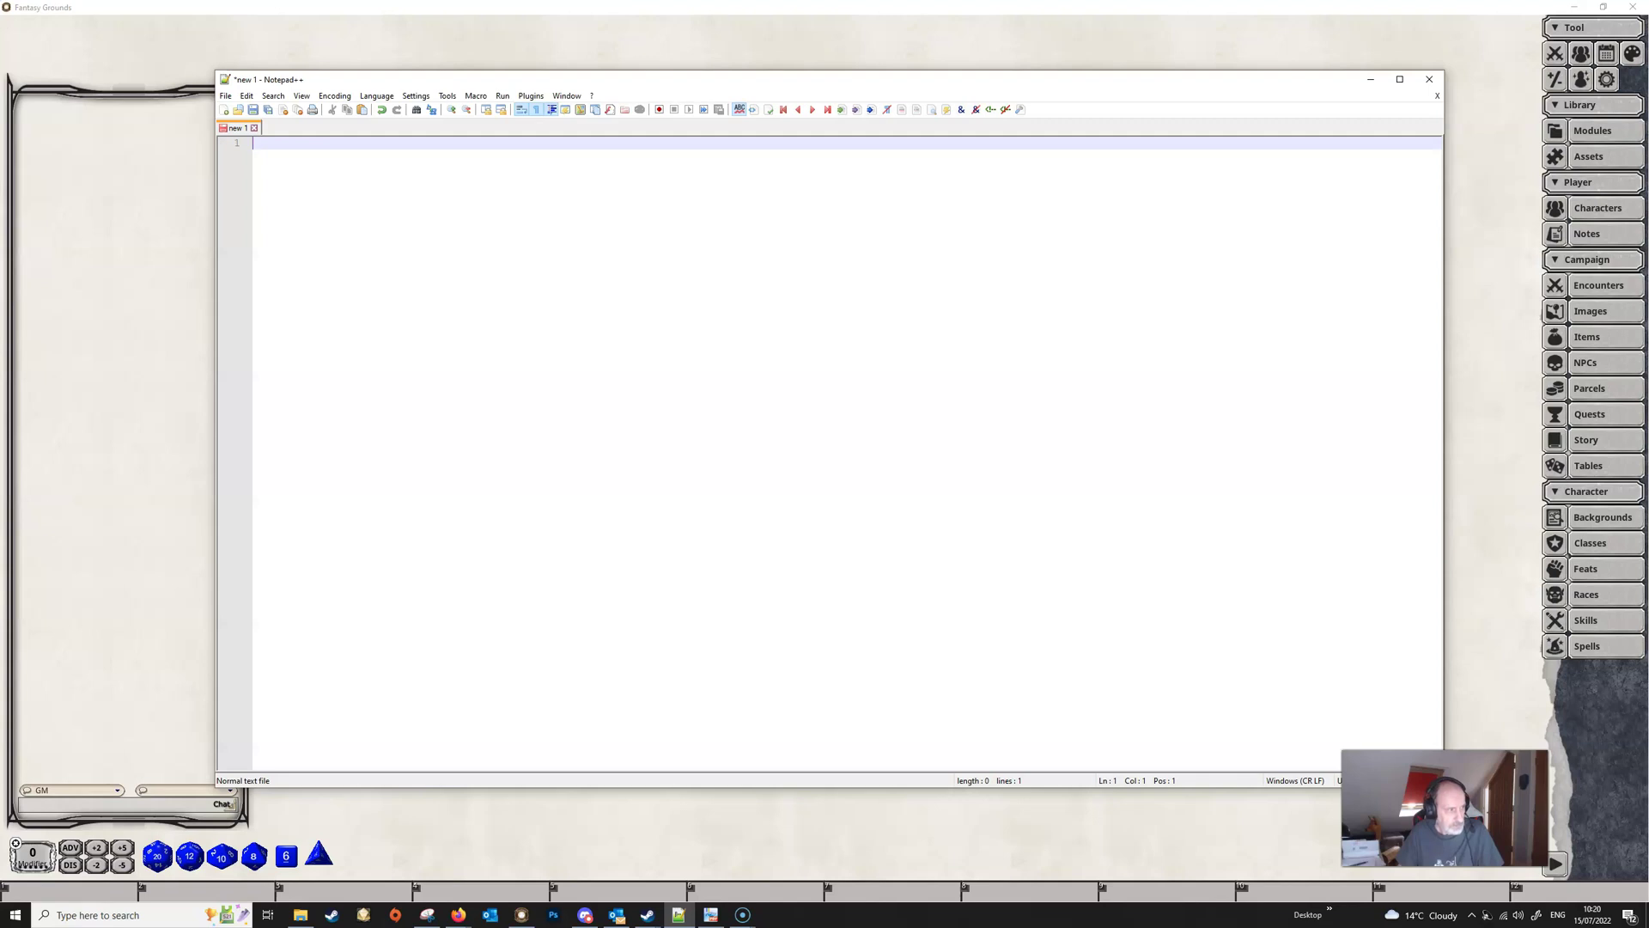
- Paste the Deathlock stat block into the empty document, followed by line breaks
{"action": "key", "text": "alt+Tab"}
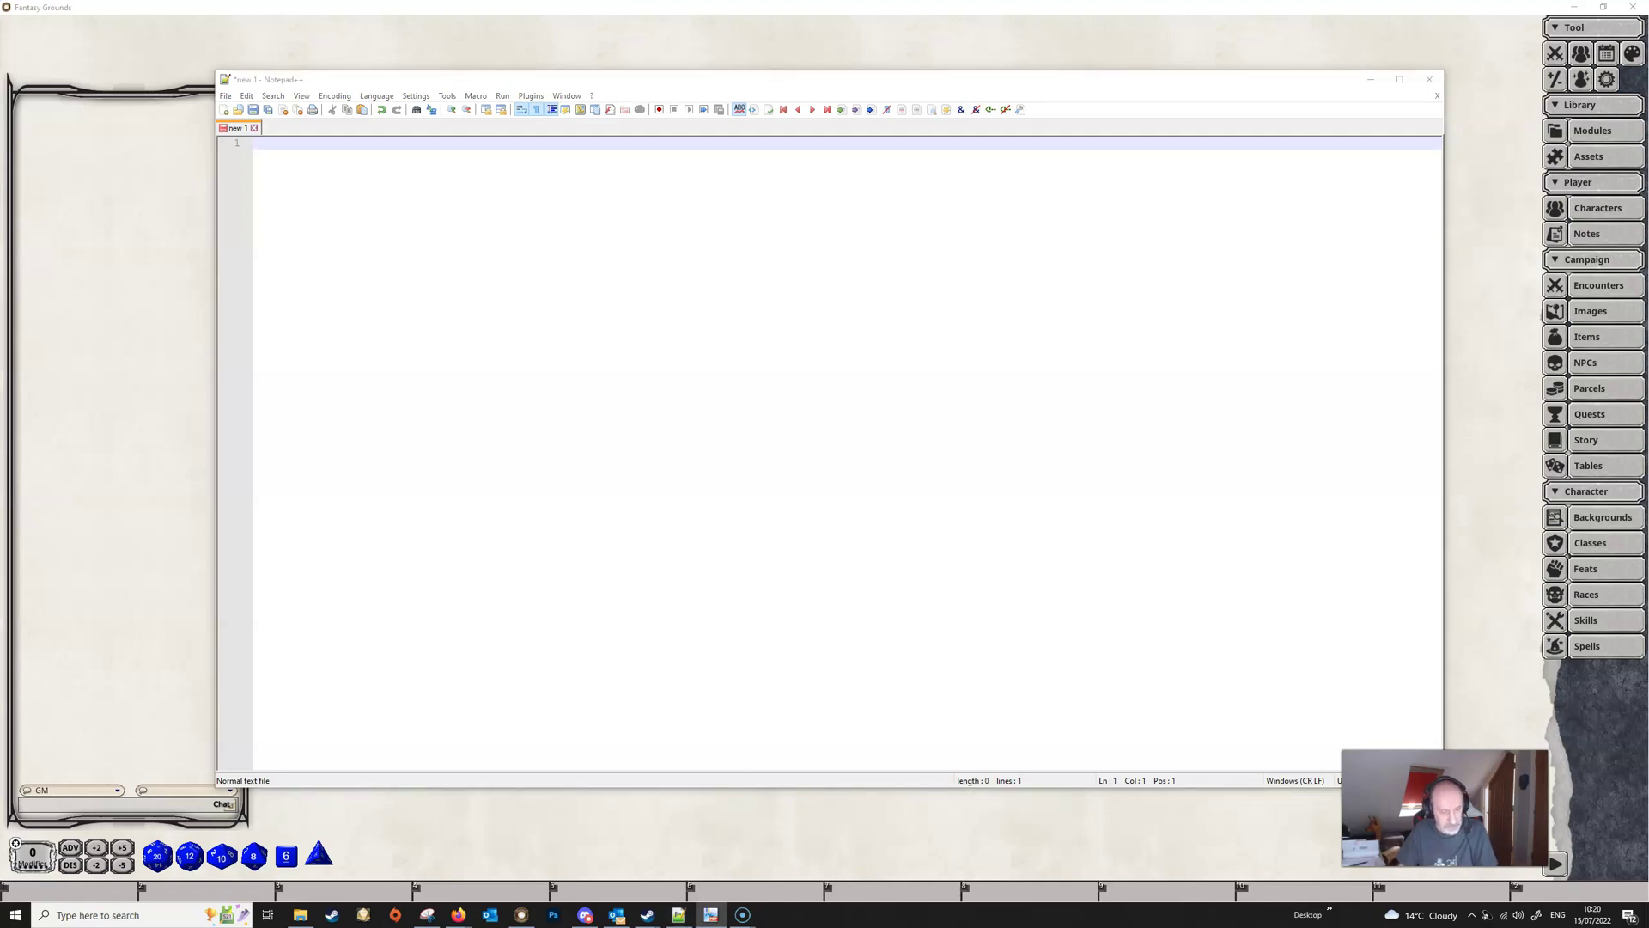
{"action": "left_click", "coordinate": [392, 140]}
{"action": "key", "text": "ctrl+v"}
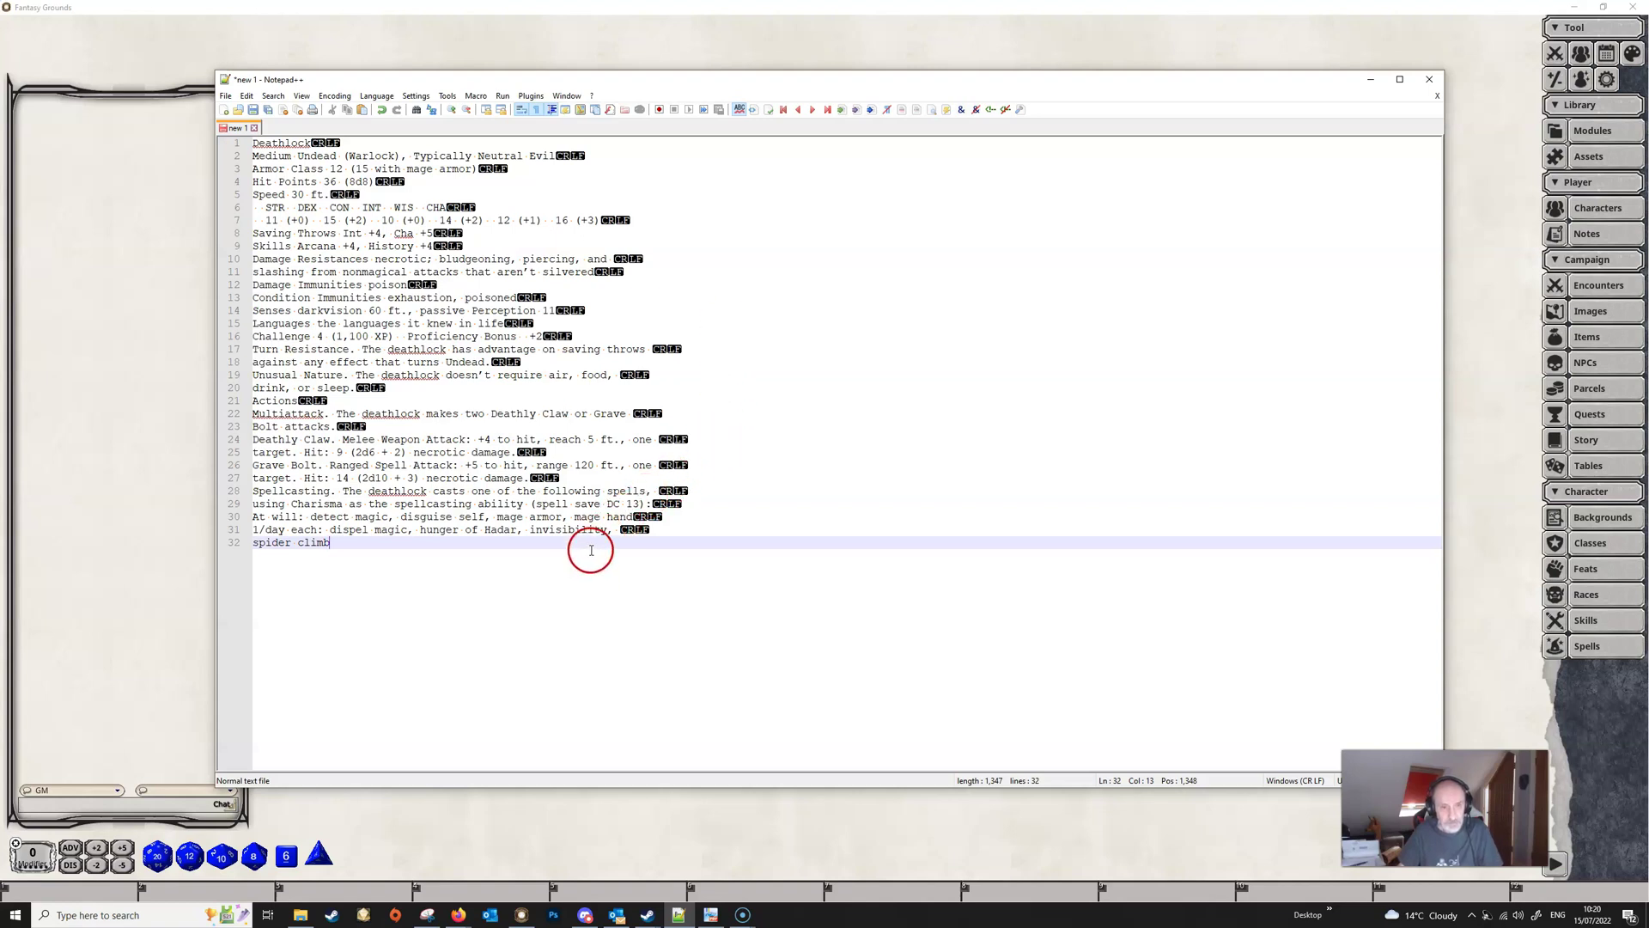
{"action": "key", "text": "Return"}
{"action": "key", "text": "Return"}
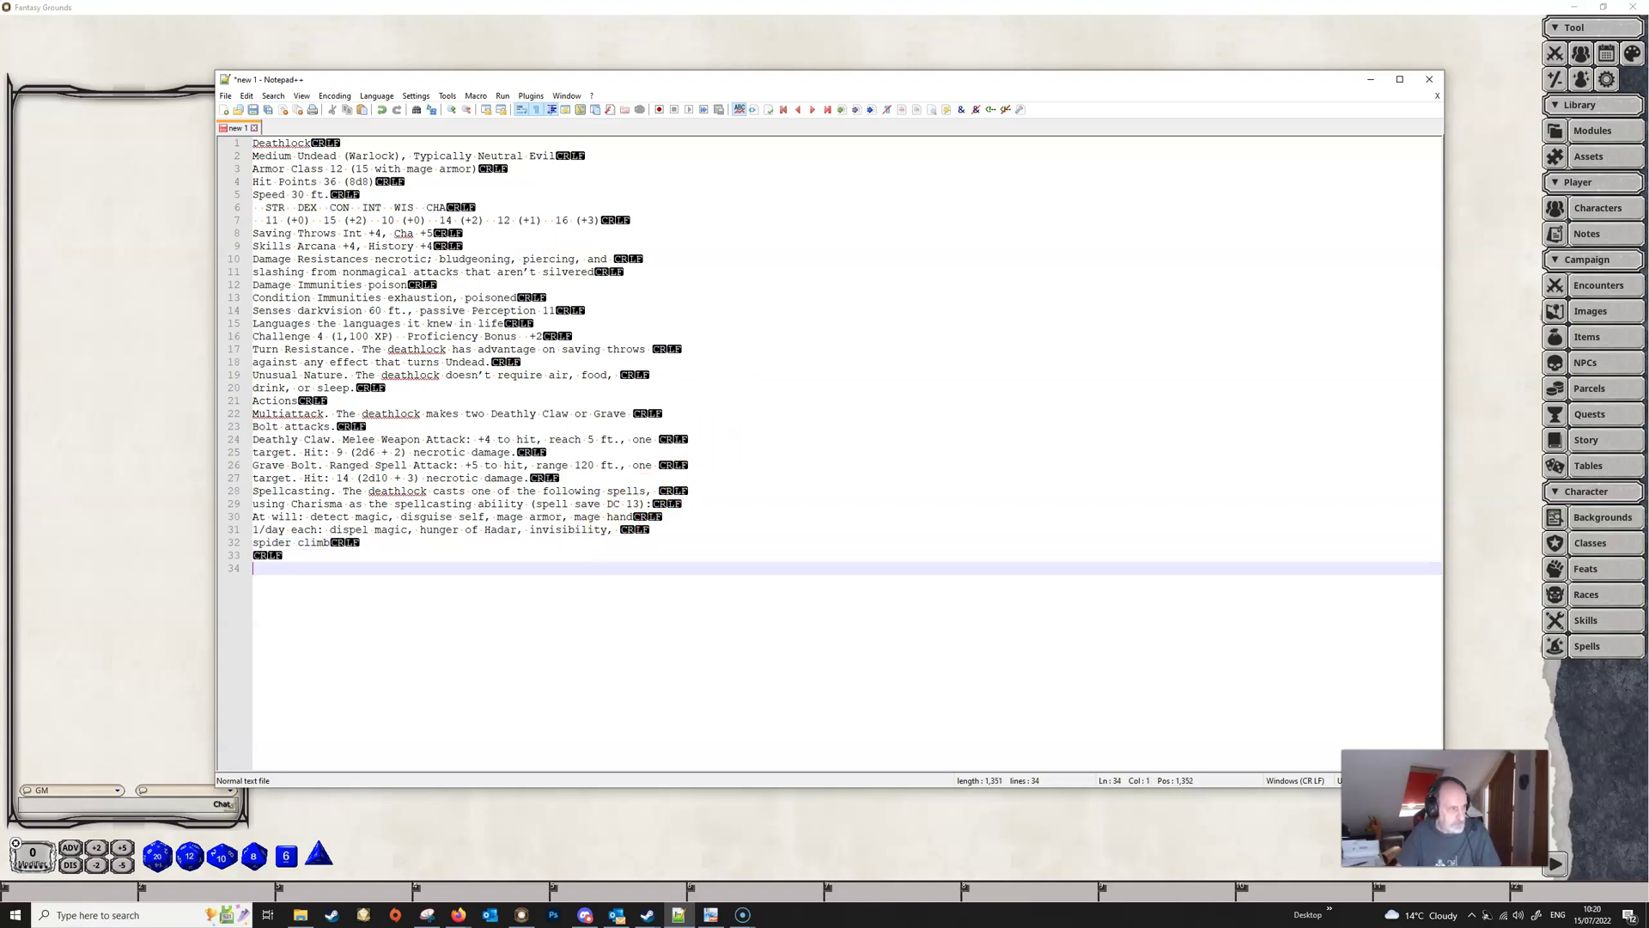
- Copy the Deathlocks lore text and paste it below the stat block
{"action": "key", "text": "alt+Tab"}
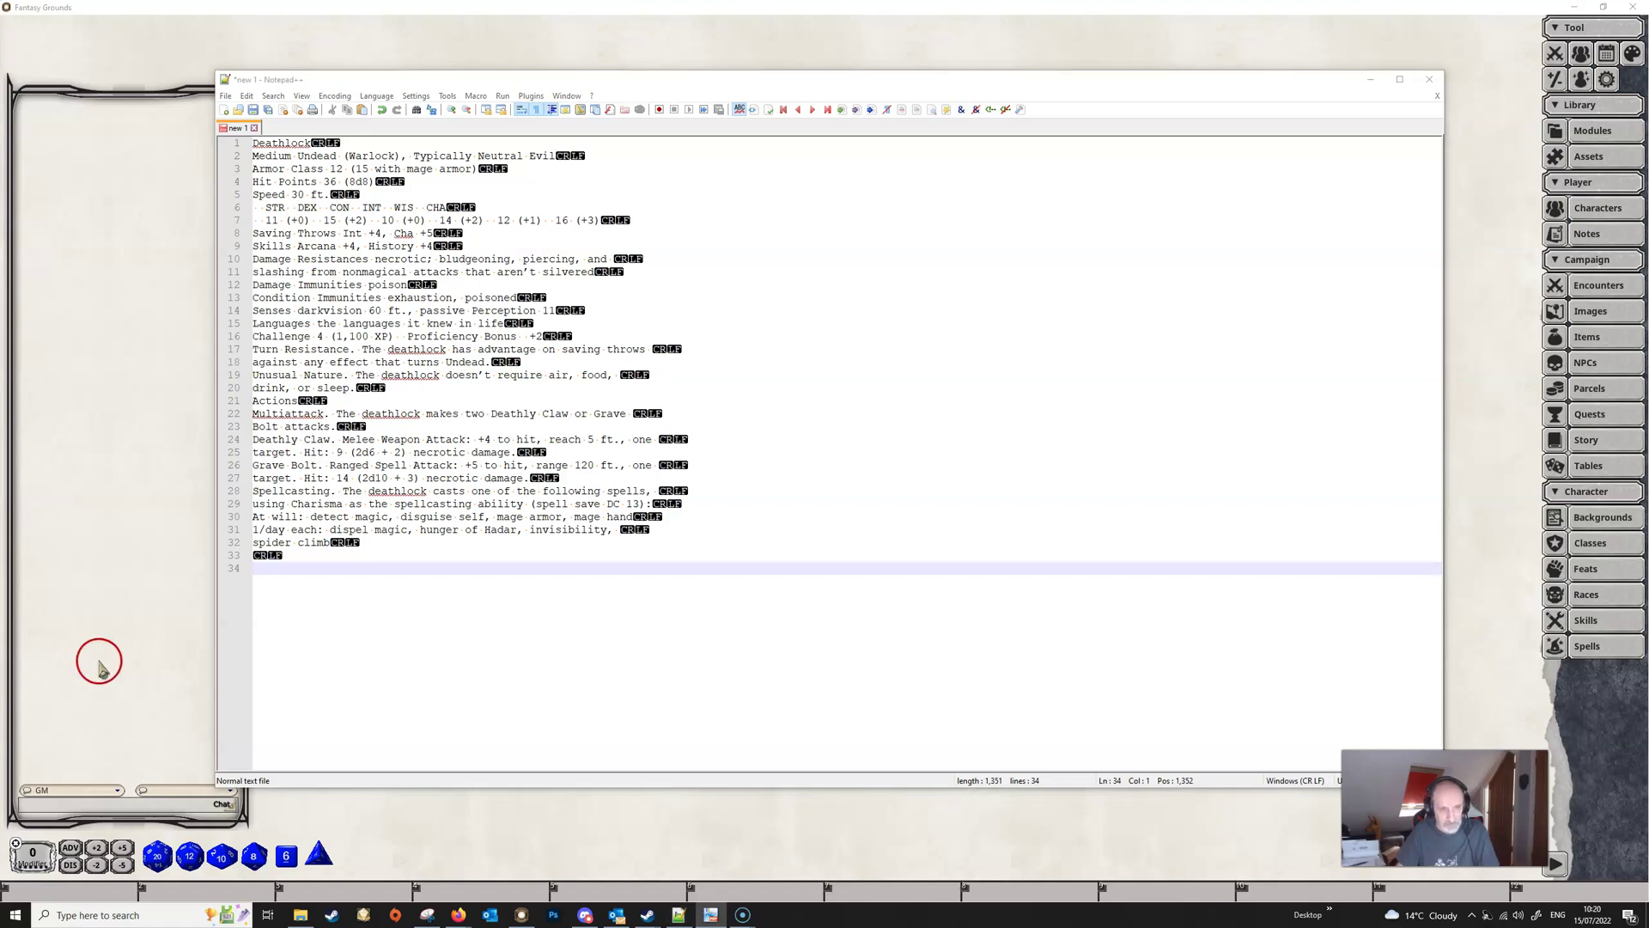
{"action": "left_click", "coordinate": [293, 569]}
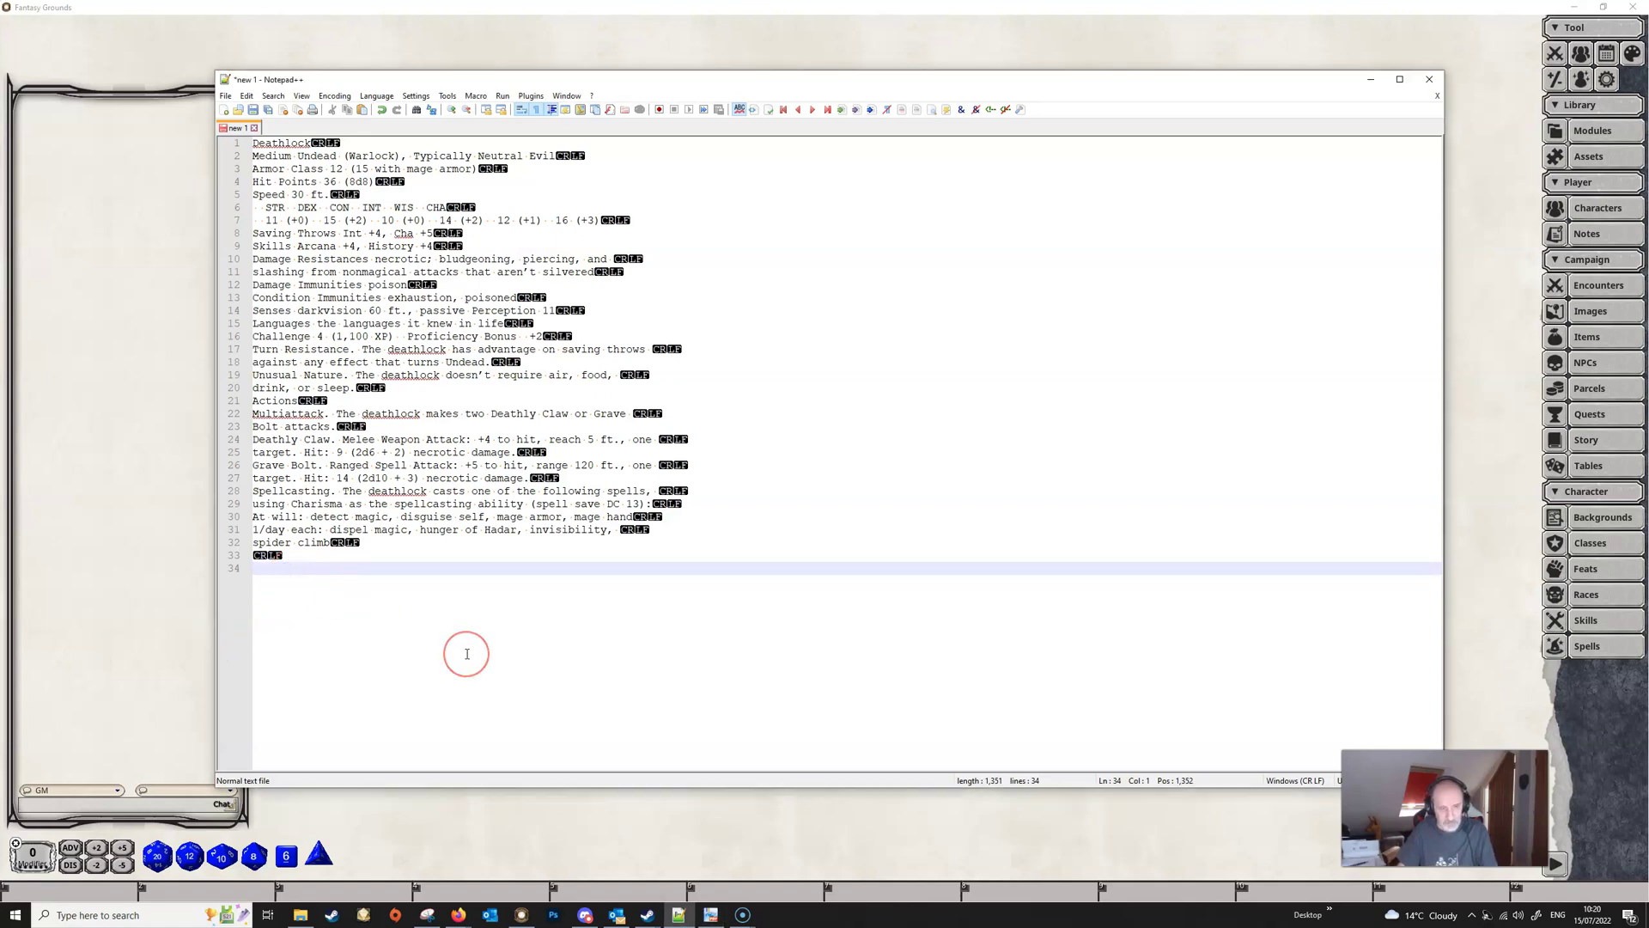
{"action": "type", "text": "Deathlocks The forging of a pact between a warlock and a pa- tron is no minor occasion—at least not for the war- lock. The consequences of breaking that pact can be  dire and, in some cases, lethal. A warlock who fails  to live up to a bargain with an evil patron runs the  risk of rising from the dead as a deathlock, a foul  Undead driven to serve its otherworldly patron.   An powerful necromancer might also discover the  wicked methods of creating a deathlock and then  subjugate it, acting as the deathlock’s patron. Deathlock An overpowering urge to serve consumes the mind  of a newly awakened deathlock. Any goals and am- bitions it had in life that don’t please its patron fall  away as its master’s desires become the purpose  that drives it. The deathlock immediately resumes  work on its patron’s behalf.   Whatever the goal, it always reflects the patron’s  interests, ranging from small-scale concerns to  matters of cosmic scope. A deathlock in the thrall of  a Fiend might work to destroy a specific temple ded- icated to a good god, while one that serves a Great  Old One might hunt for the materials needed to call  forth a horrifying entity into the world. To accom- plish a difficult goal, the deathlock might be forced  to serve another powerful creature or might need to  gather servants of its own."}
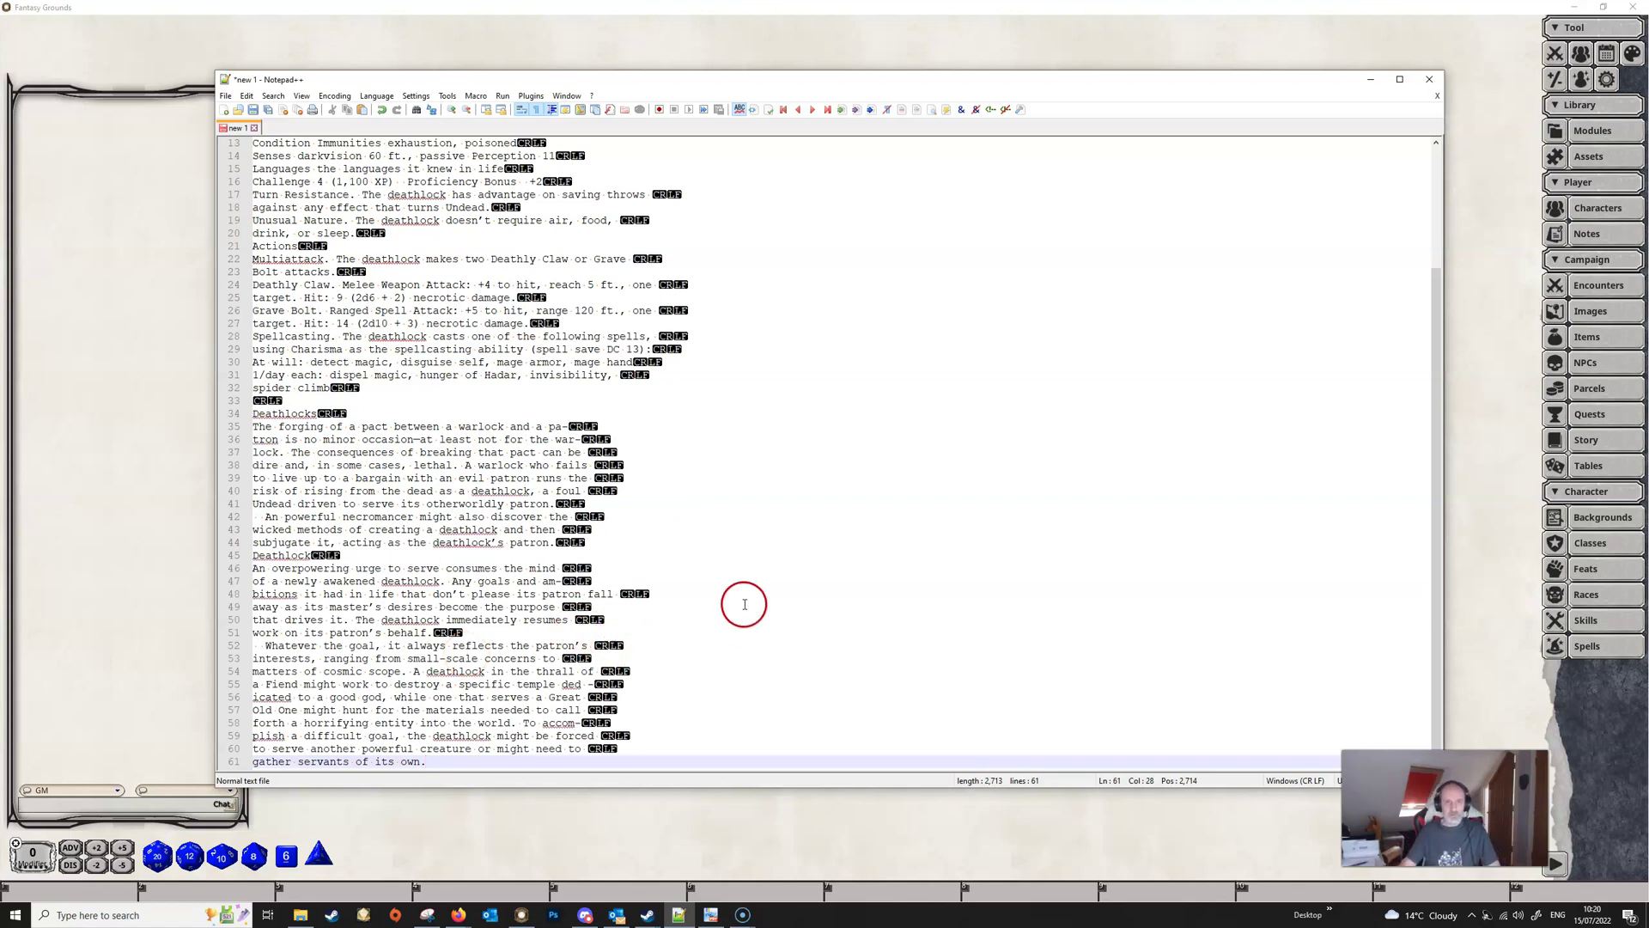
{"action": "scroll", "coordinate": [787, 535], "scroll_direction": "up", "scroll_amount": 4}
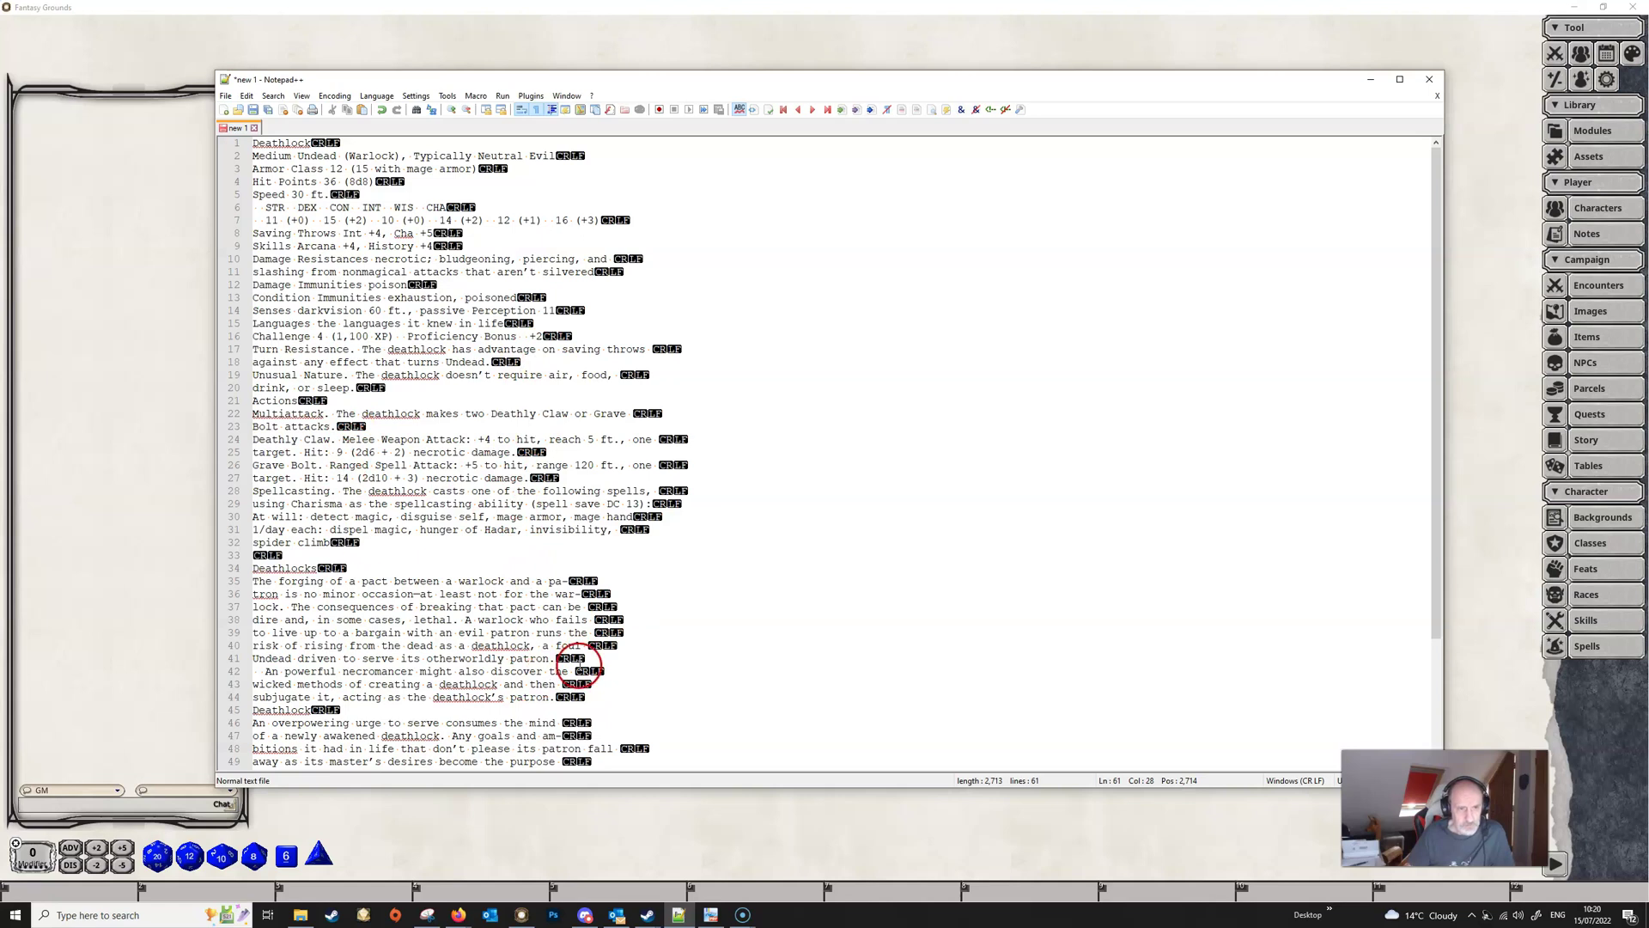
{"action": "left_click", "coordinate": [301, 96]}
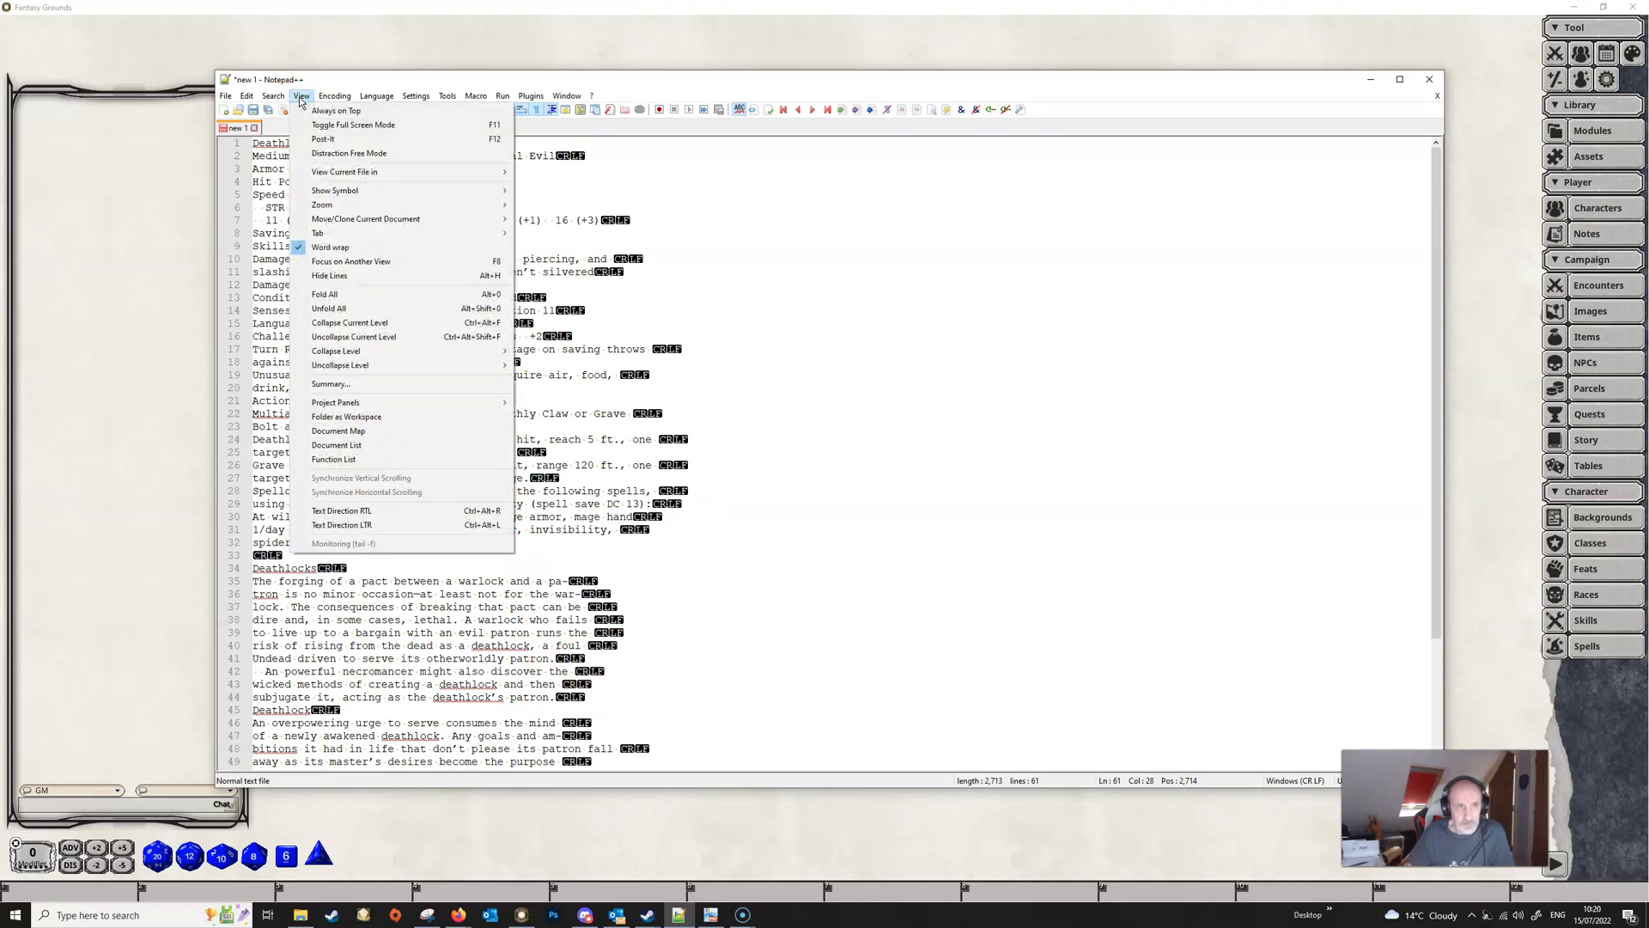
{"action": "mouse_move", "coordinate": [354, 193]}
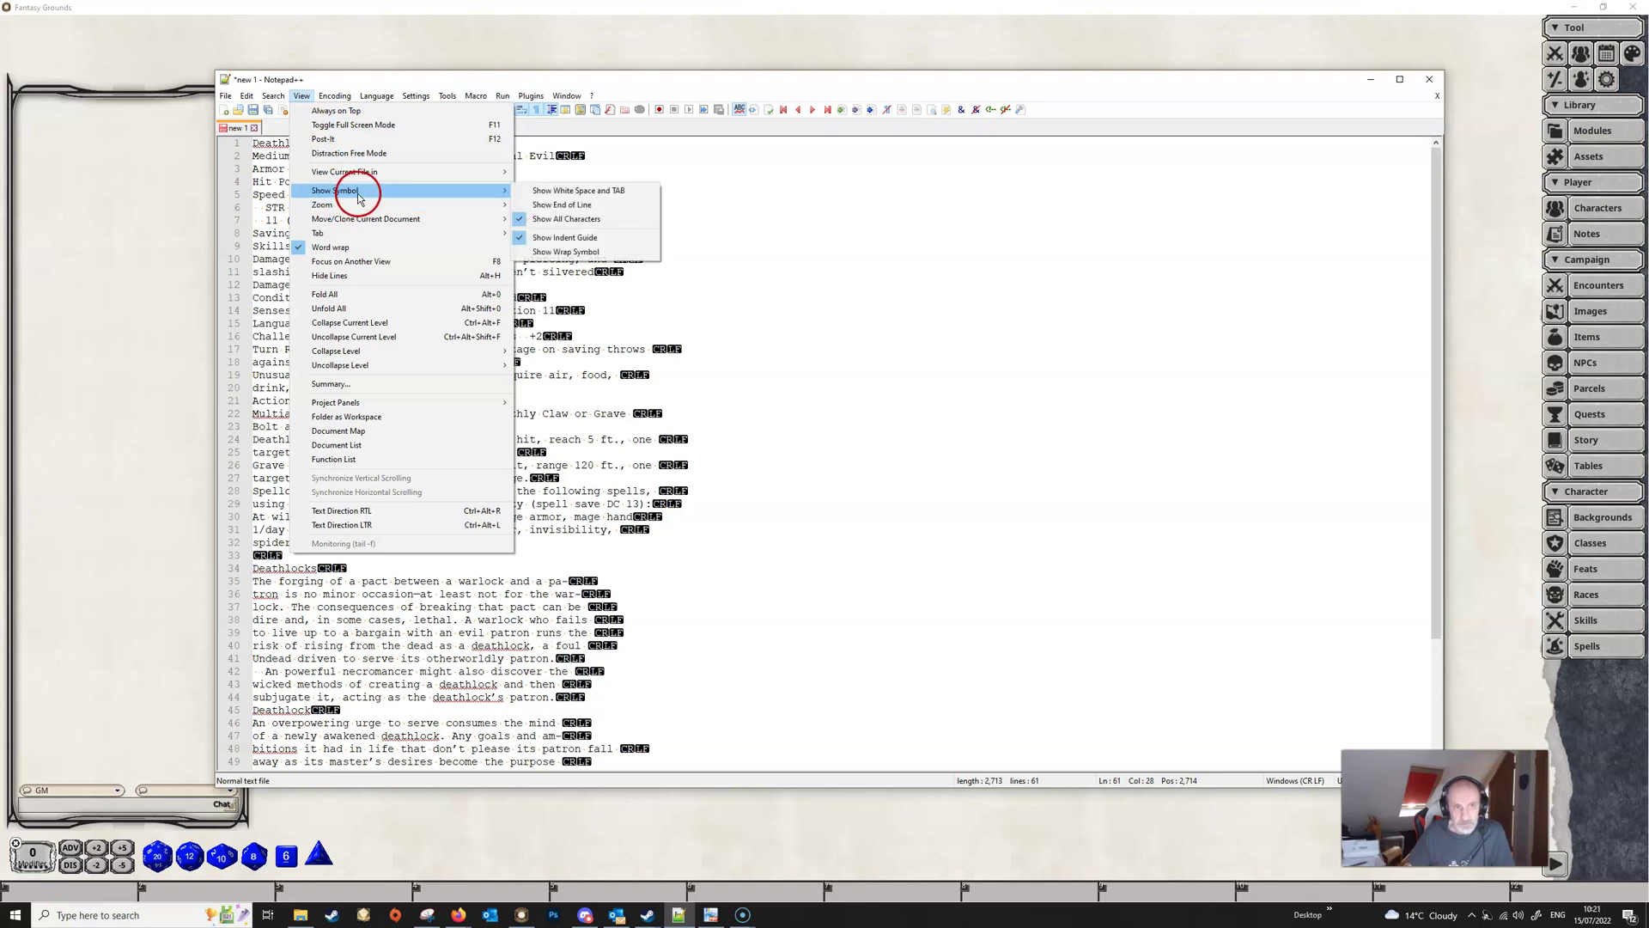
{"action": "left_click", "coordinate": [565, 222]}
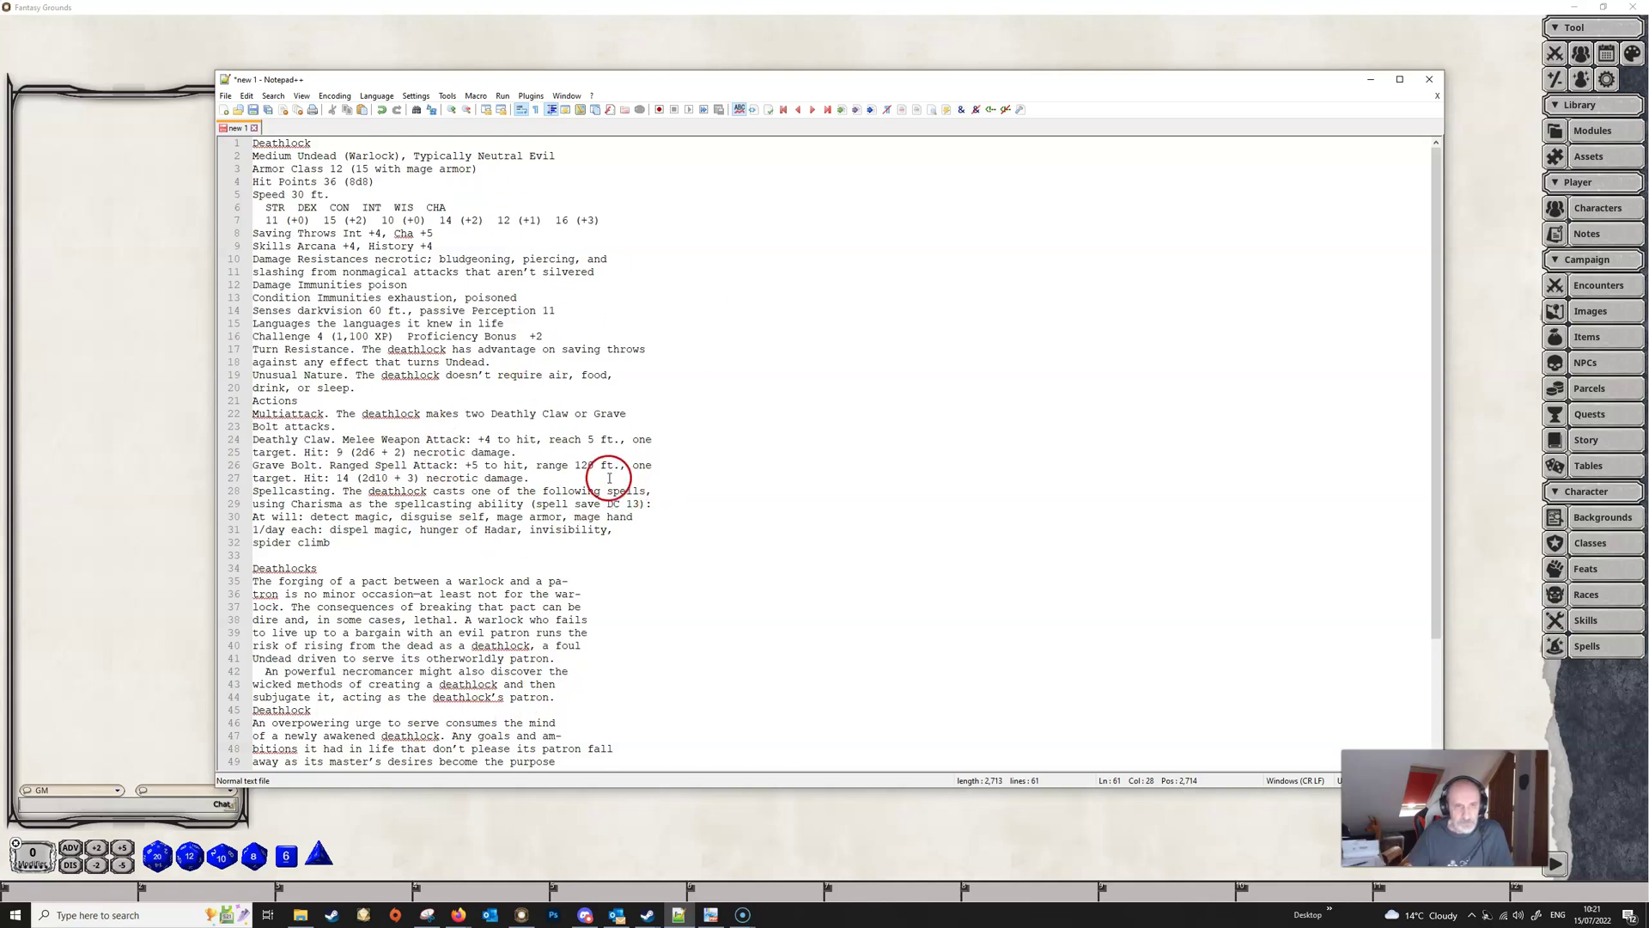
{"action": "left_click", "coordinate": [301, 96]}
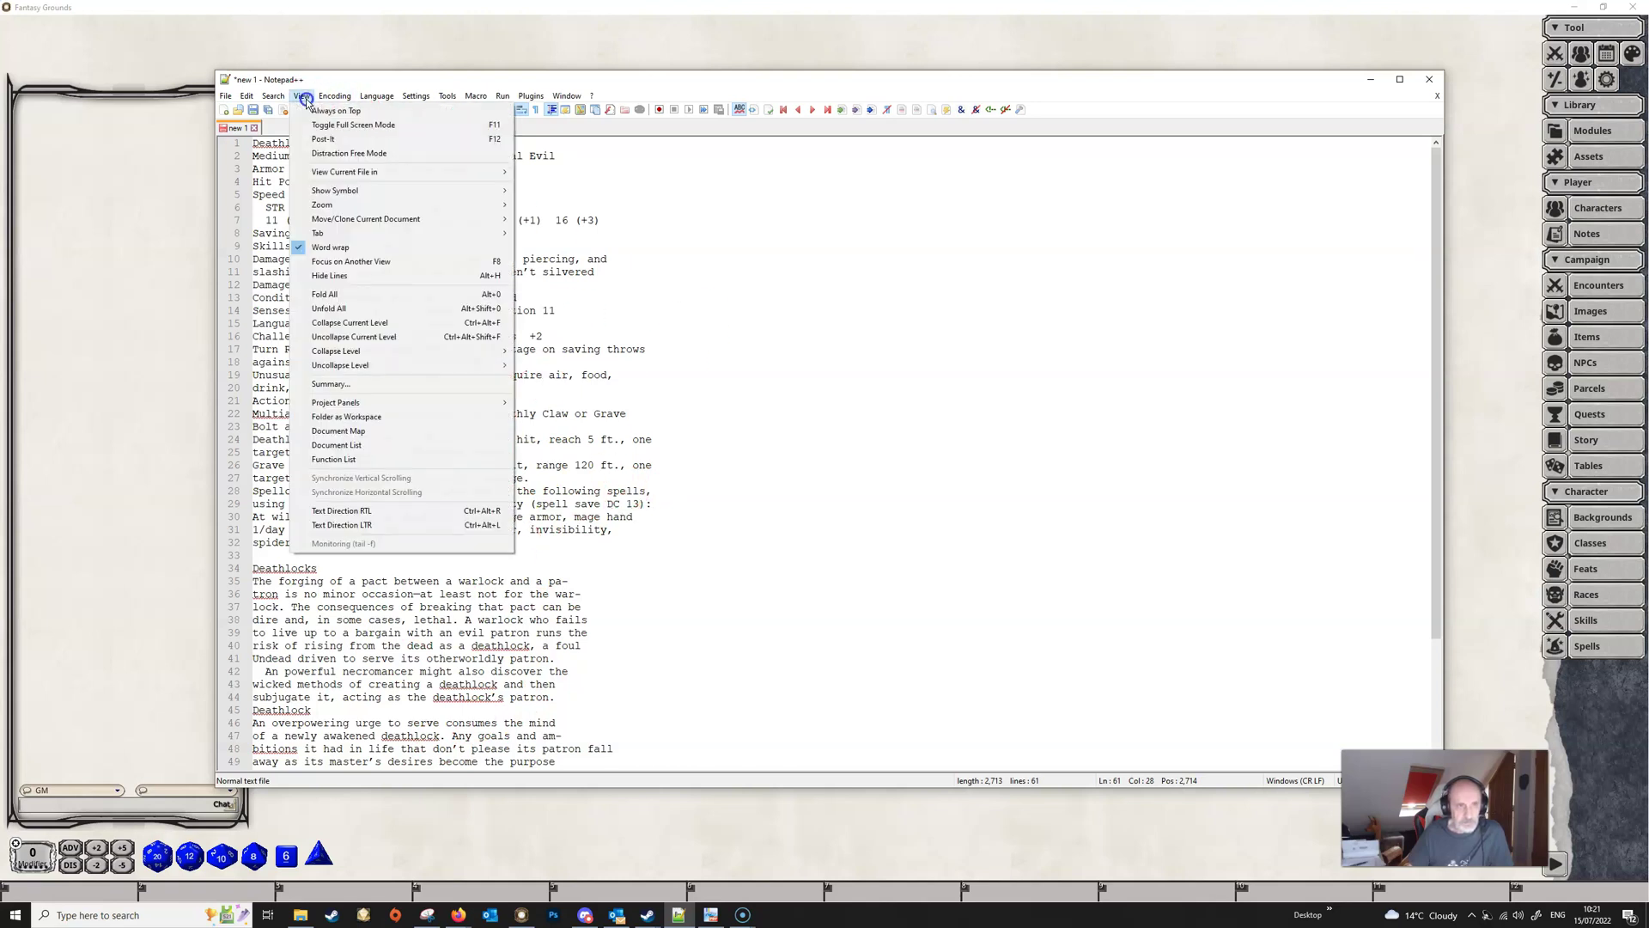
{"action": "mouse_move", "coordinate": [502, 192]}
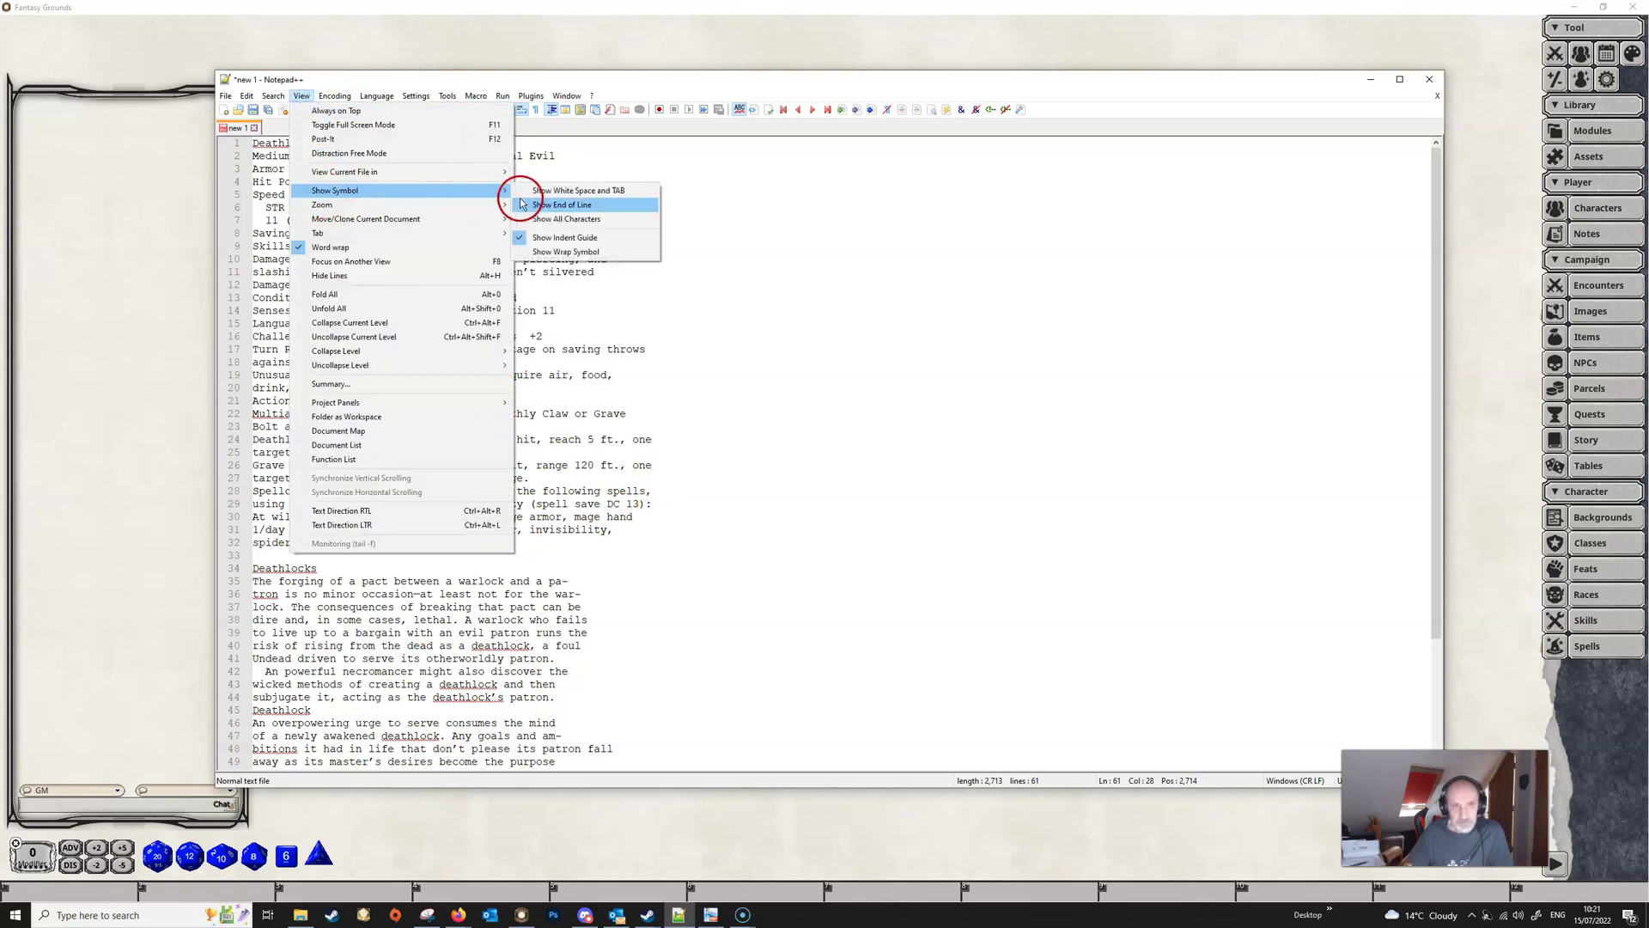
{"action": "left_click", "coordinate": [580, 219]}
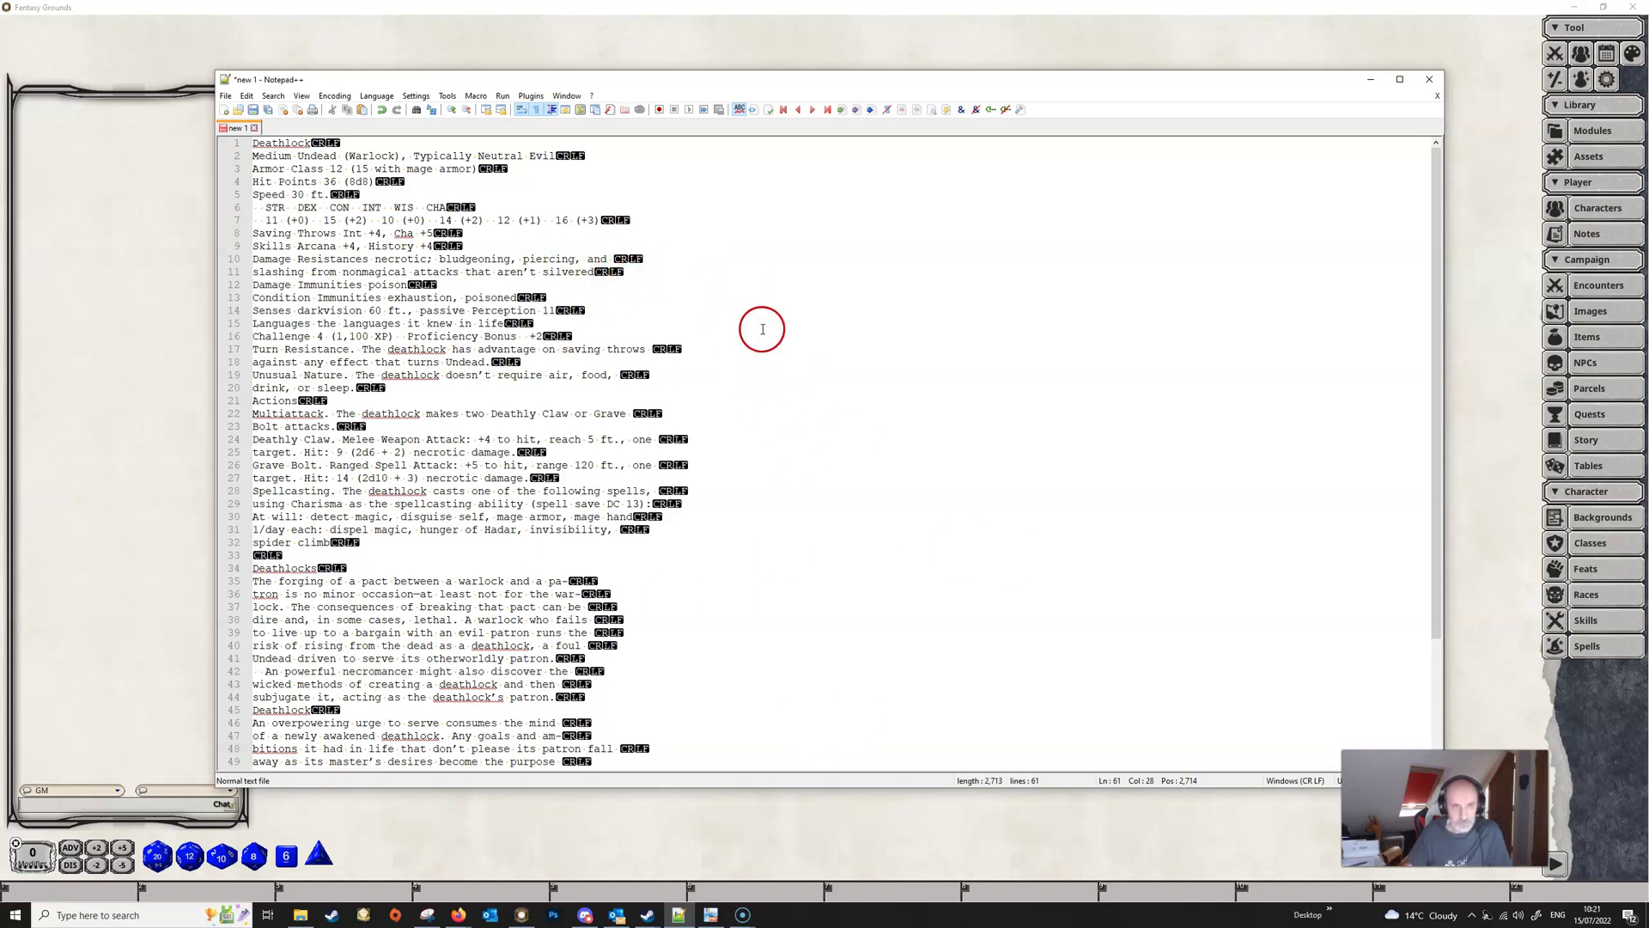
- Join the wrapped Damage Resistances, Turn Resistance and Unusual Nature lines into single lines
{"action": "left_click", "coordinate": [553, 260]}
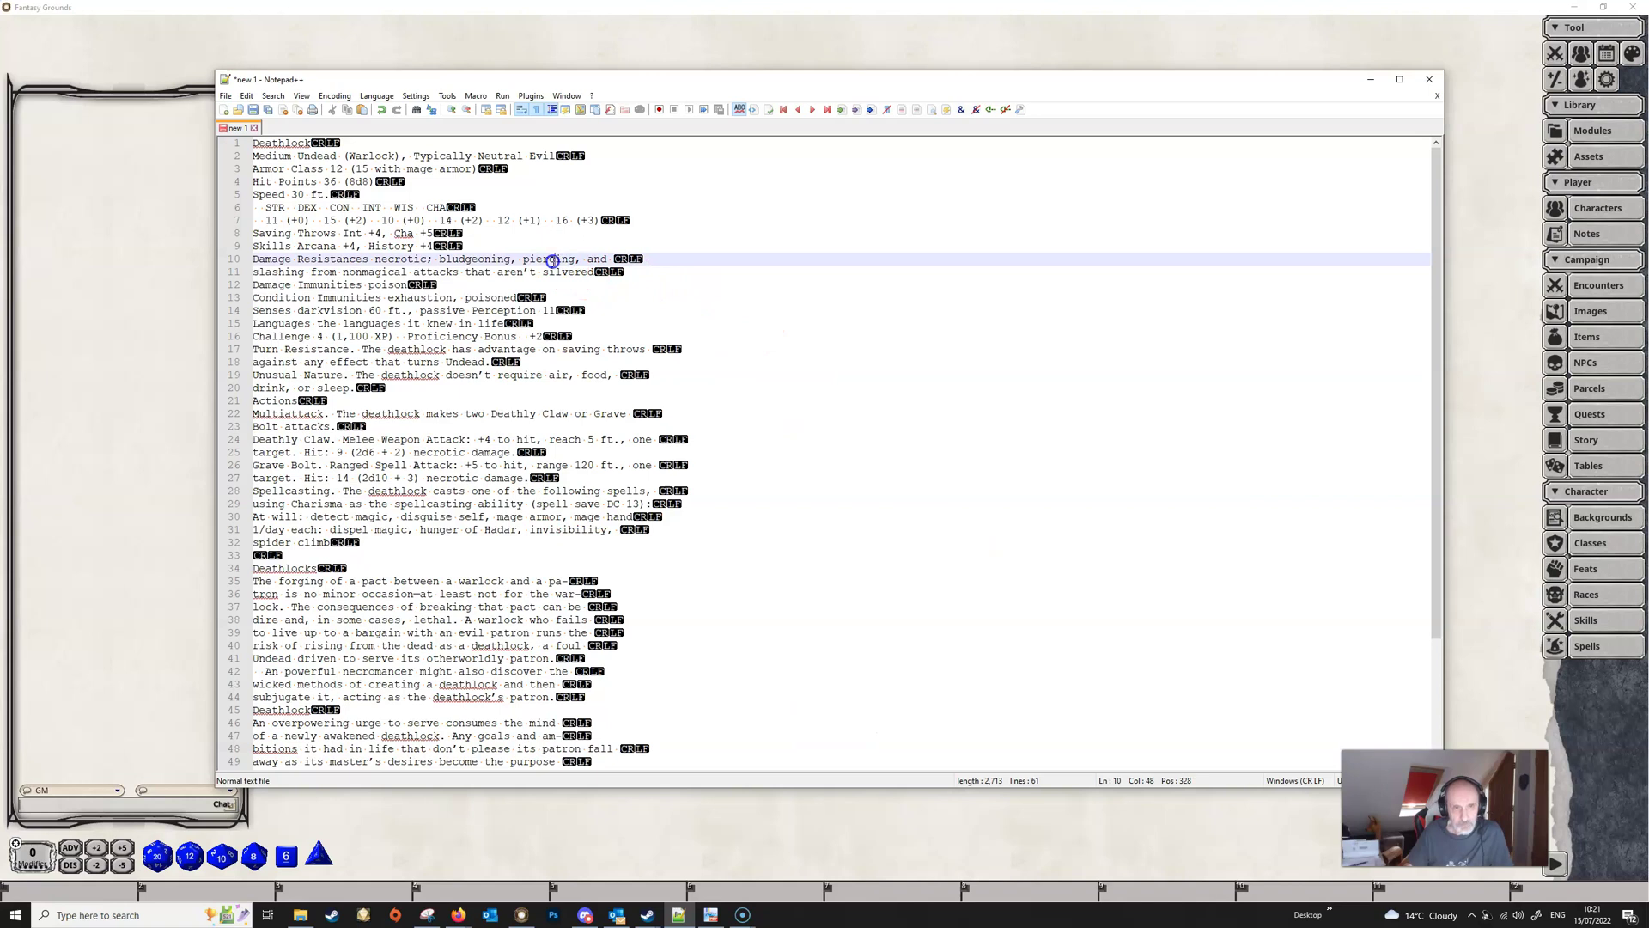
{"action": "left_click_drag", "start_coordinate": [547, 263], "coordinate": [541, 273]}
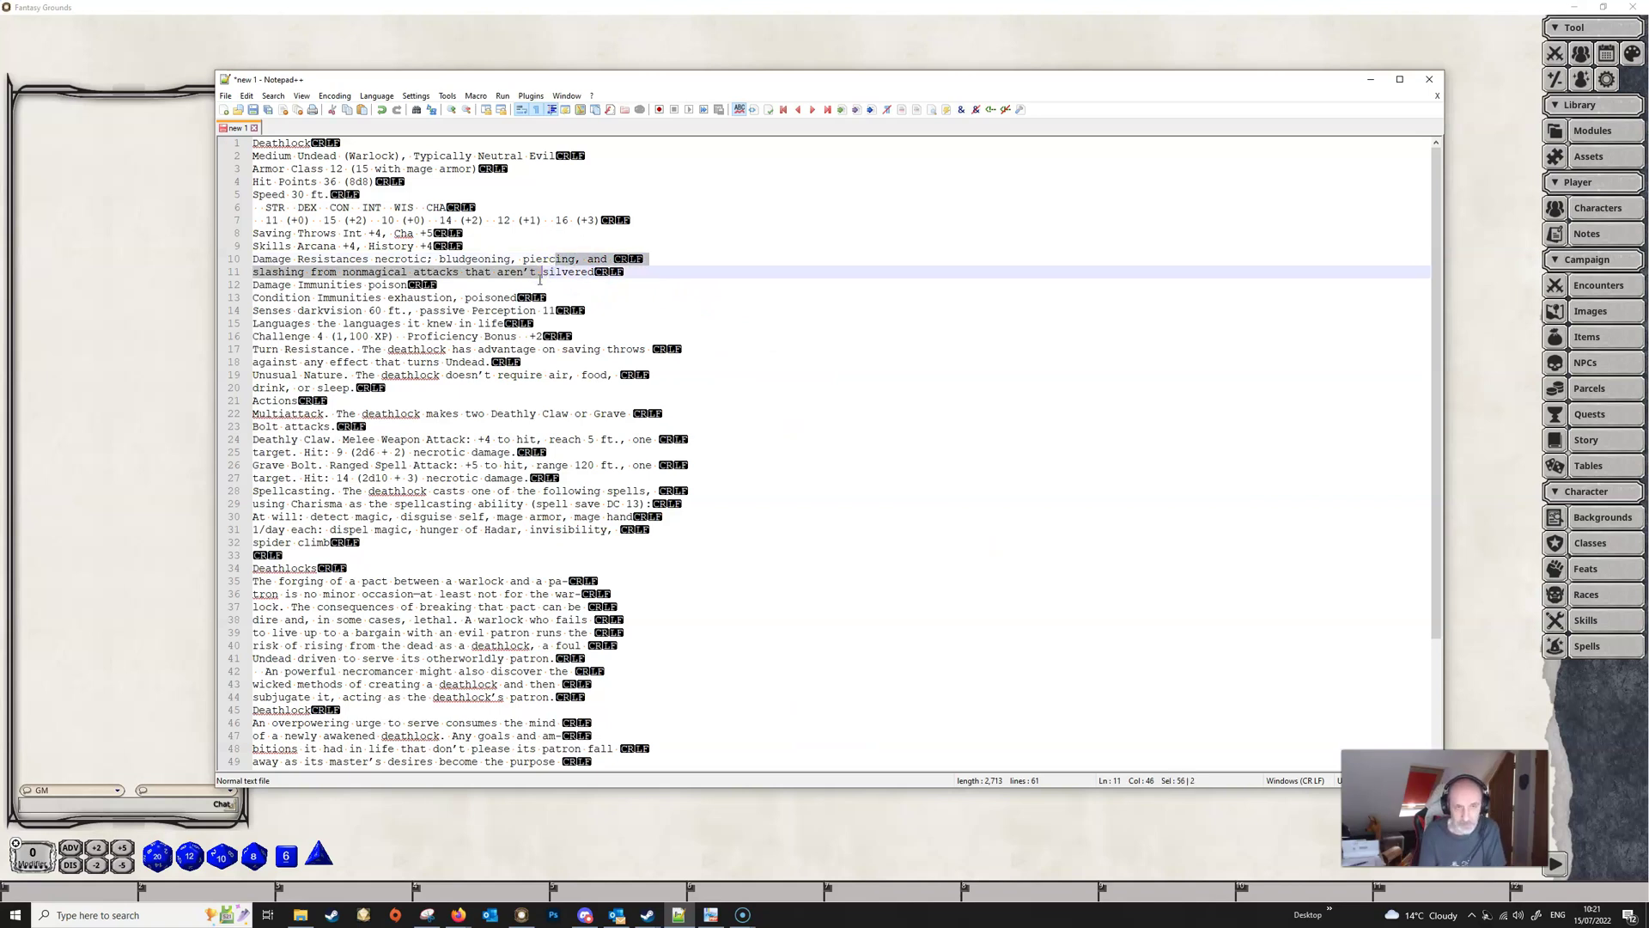
{"action": "key", "text": "ctrl+j"}
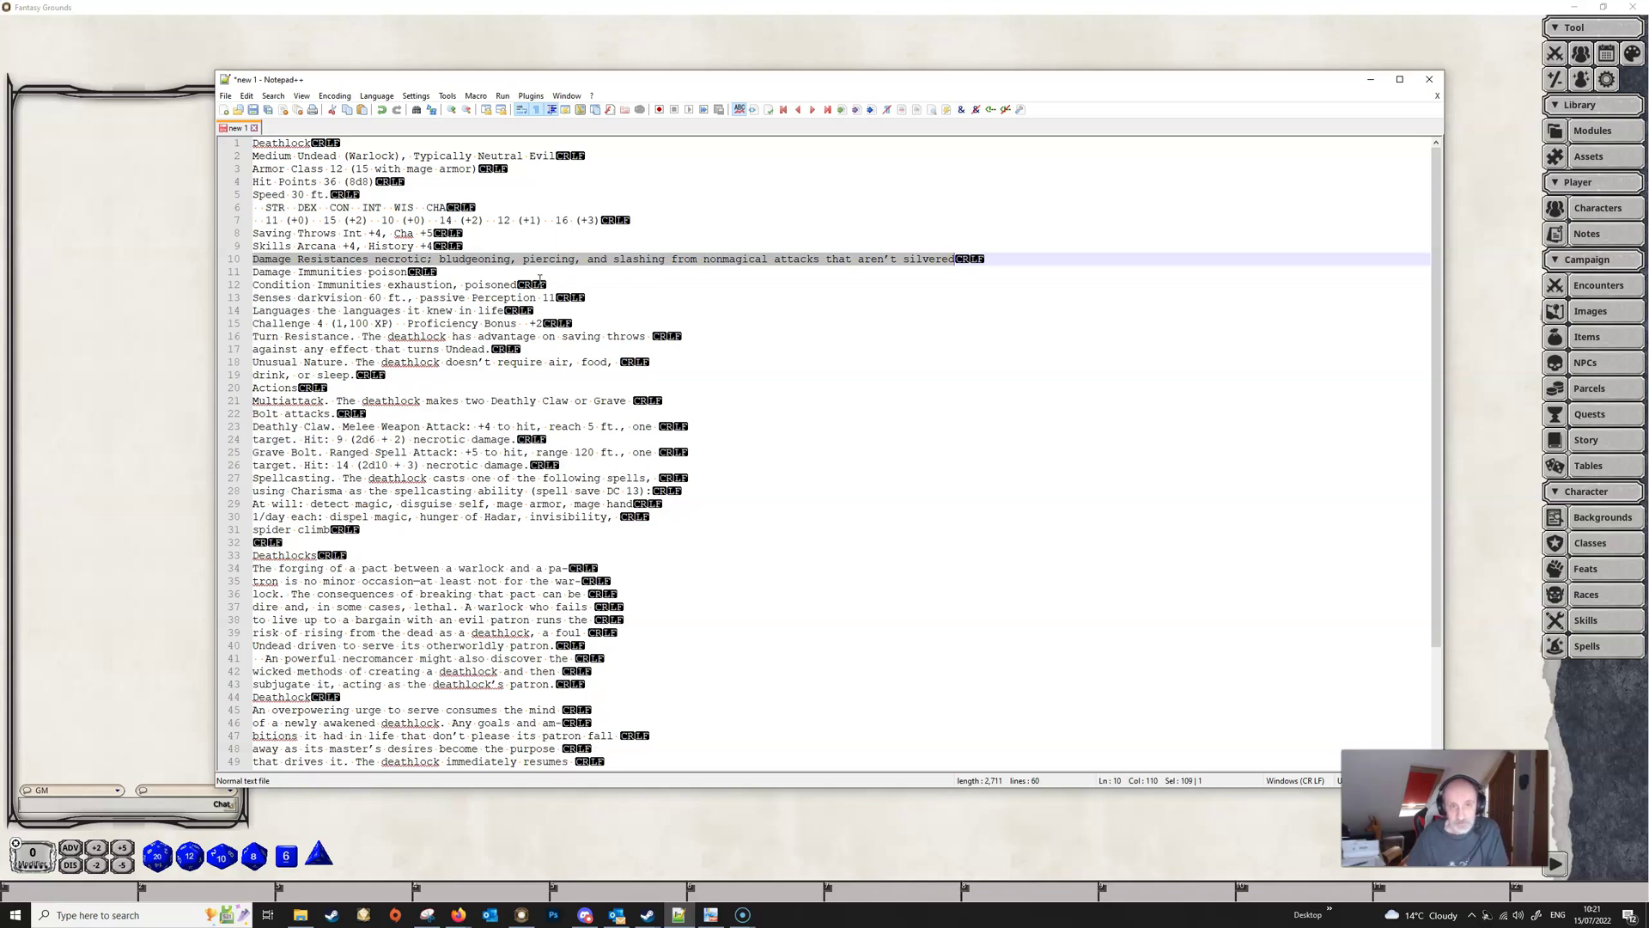
{"action": "left_click_drag", "start_coordinate": [638, 265], "coordinate": [550, 347]}
{"action": "key", "text": "ctrl+j"}
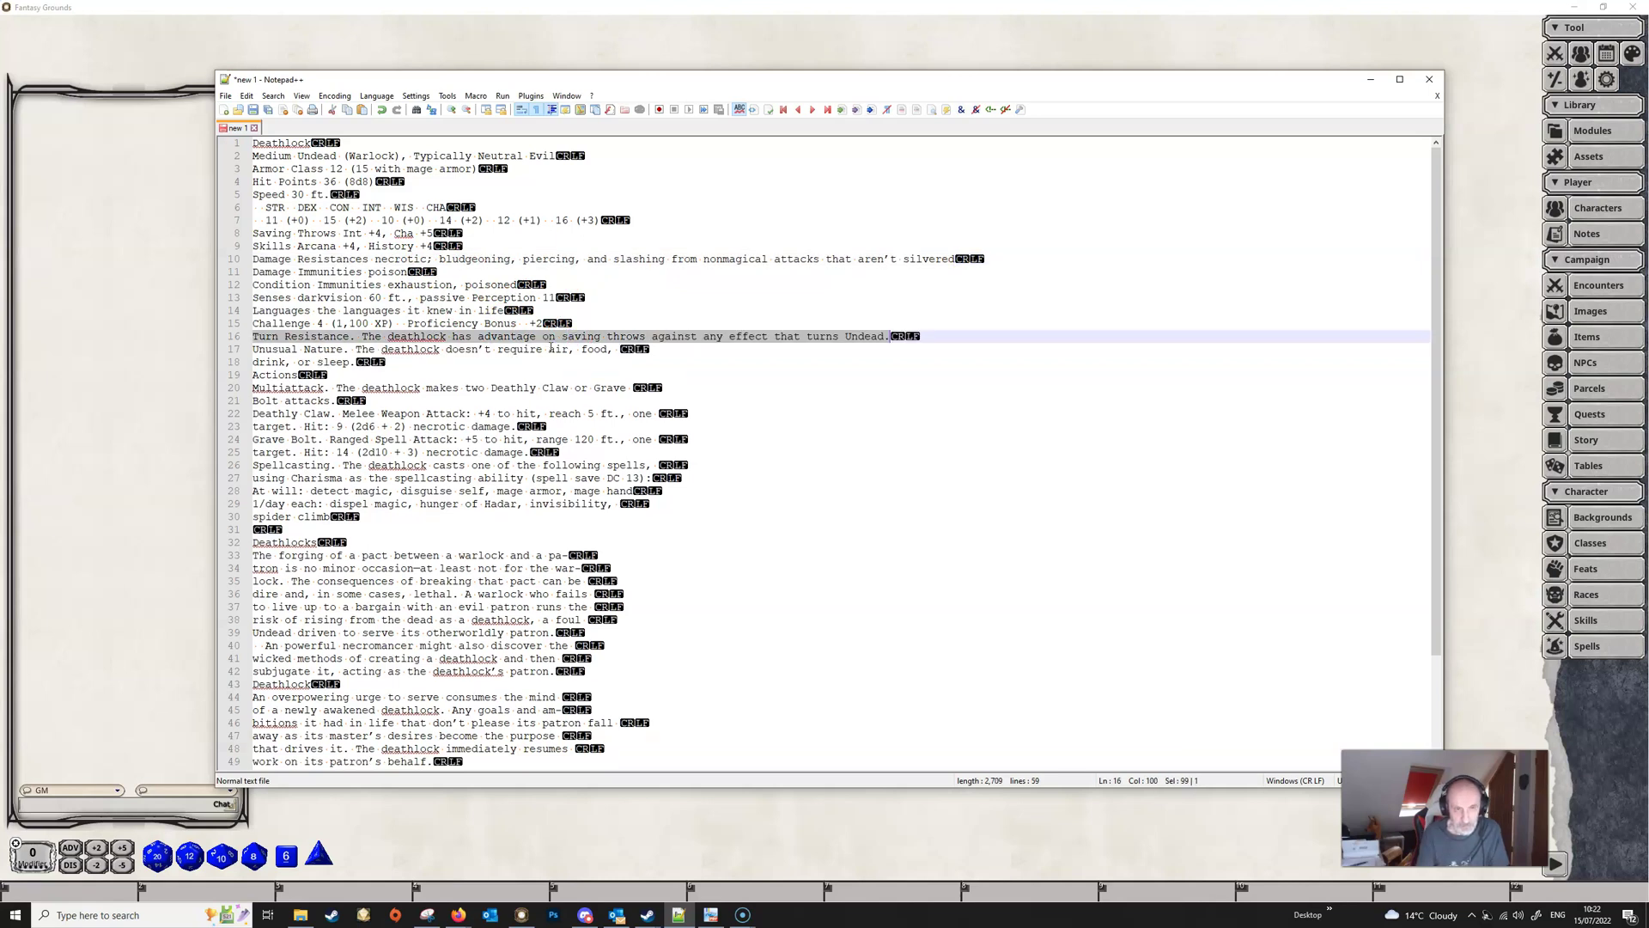
{"action": "left_click_drag", "start_coordinate": [562, 352], "coordinate": [541, 358]}
{"action": "key", "text": "ctrl+j"}
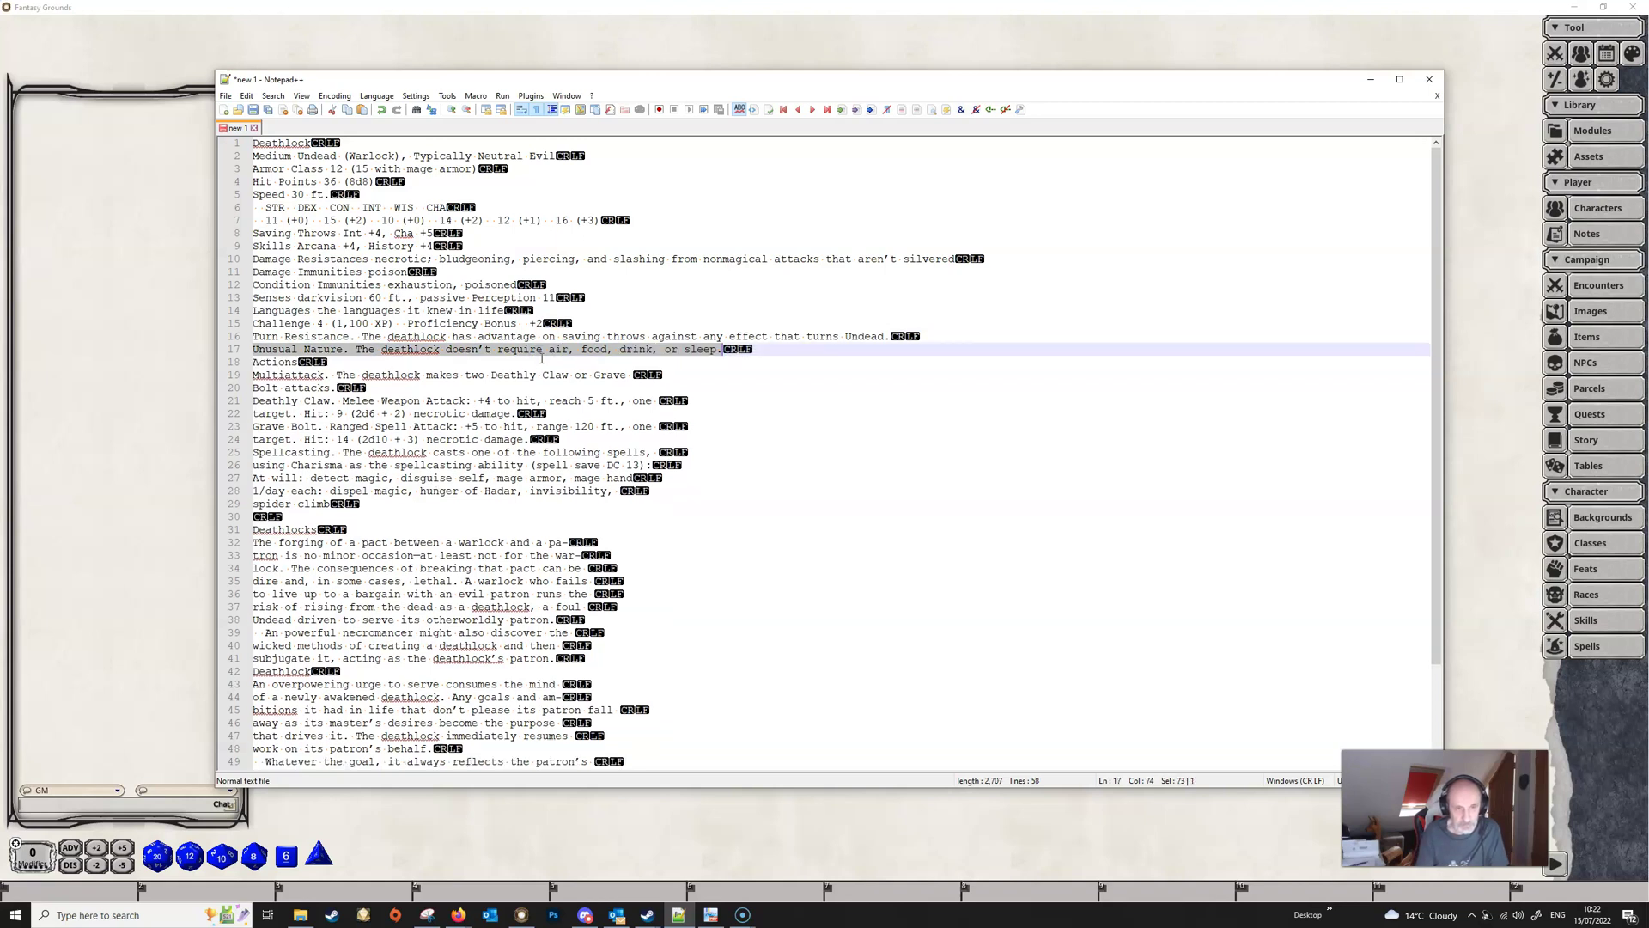
- Join the wrapped Multiattack, Deathly Claw, Spellcasting and 1/day spell lines into single lines
{"action": "left_click_drag", "start_coordinate": [547, 375], "coordinate": [532, 387]}
{"action": "key", "text": "ctrl+j"}
{"action": "left_click", "coordinate": [573, 386]}
{"action": "mouse_move", "coordinate": [573, 387]}
{"action": "left_mouse_down"}
{"action": "mouse_move", "coordinate": [553, 400]}
{"action": "mouse_move", "coordinate": [575, 401]}
{"action": "mouse_move", "coordinate": [563, 414]}
{"action": "left_mouse_up"}
{"action": "key", "text": "ctrl+j"}
{"action": "key", "text": "ctrl+j"}
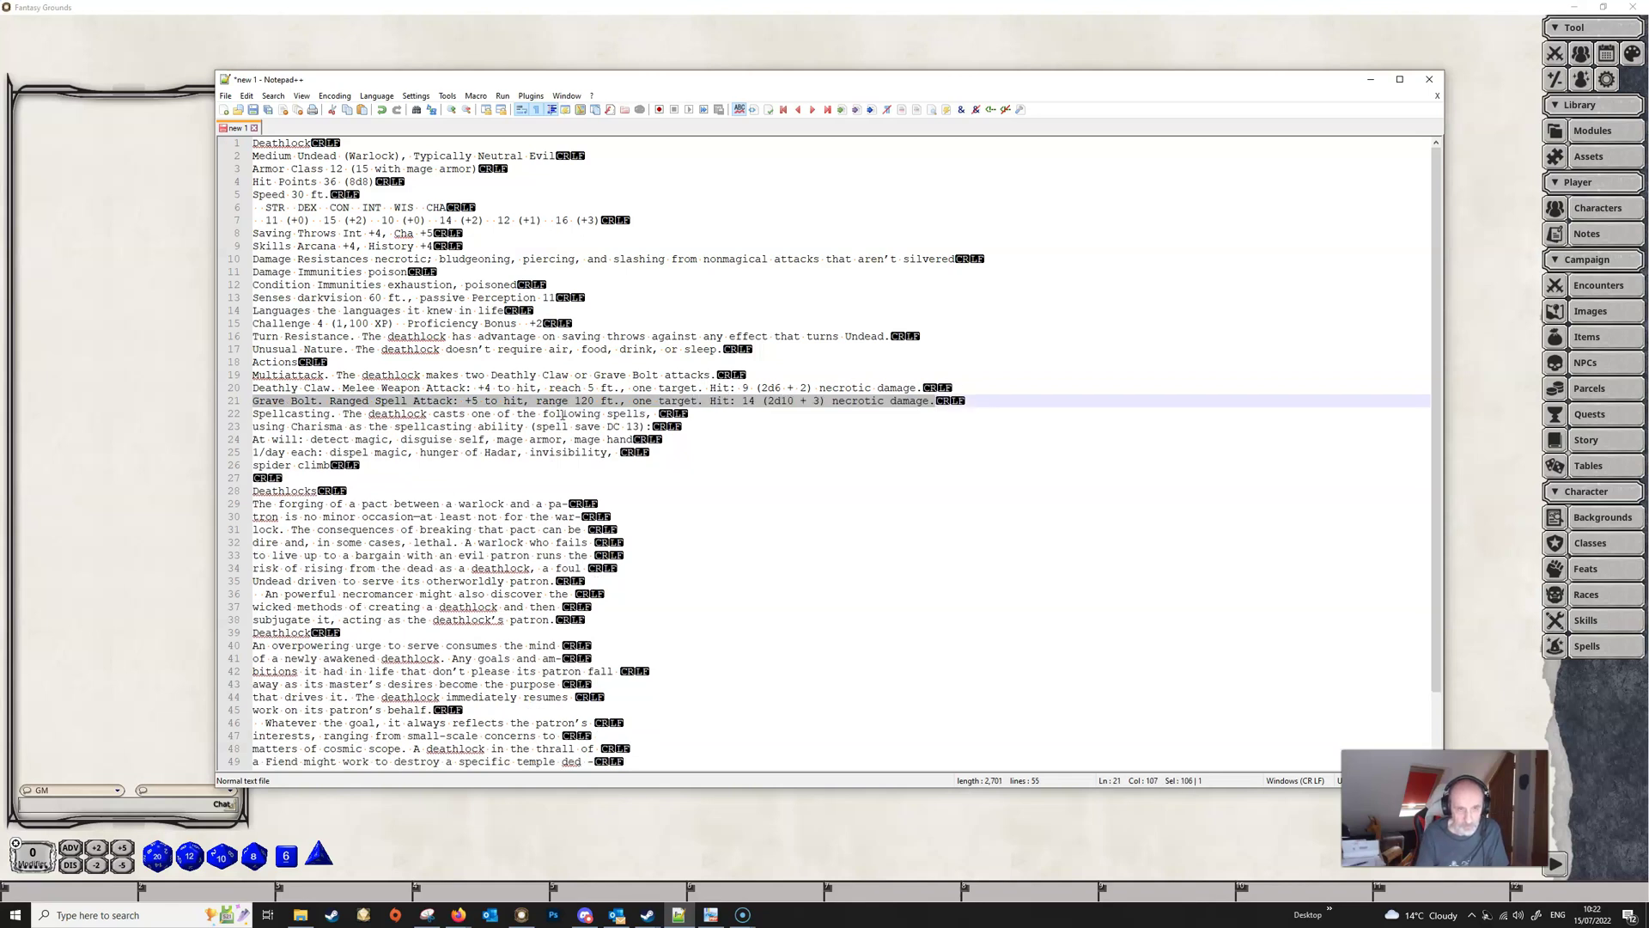
{"action": "left_click_drag", "start_coordinate": [536, 416], "coordinate": [524, 425]}
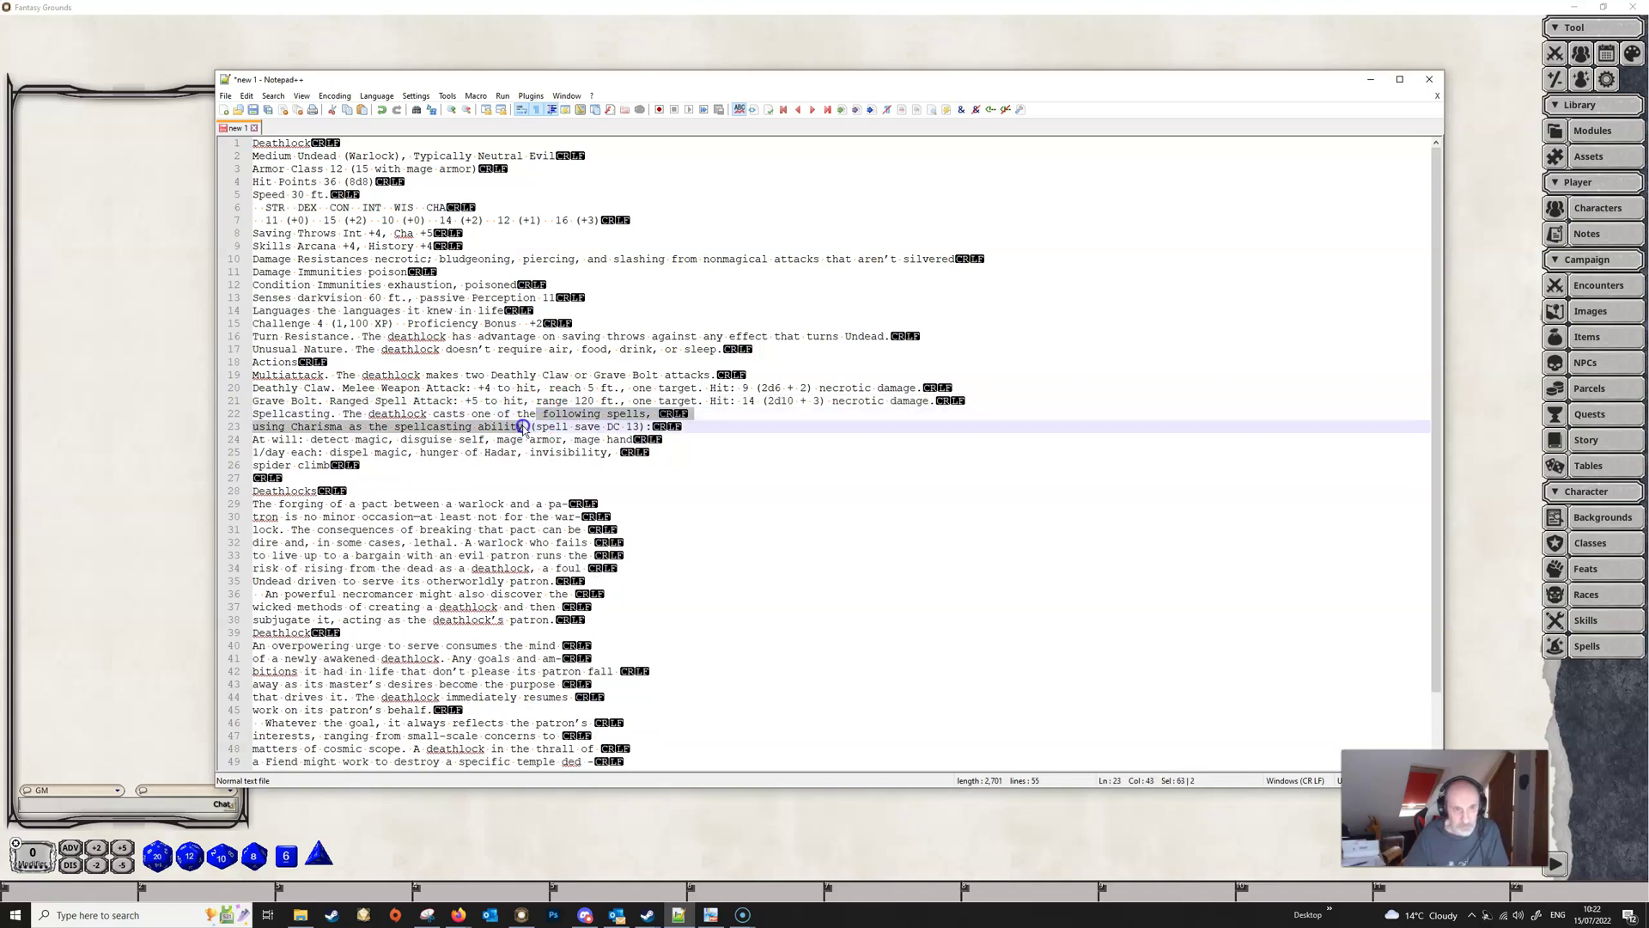
{"action": "key", "text": "ctrl+j"}
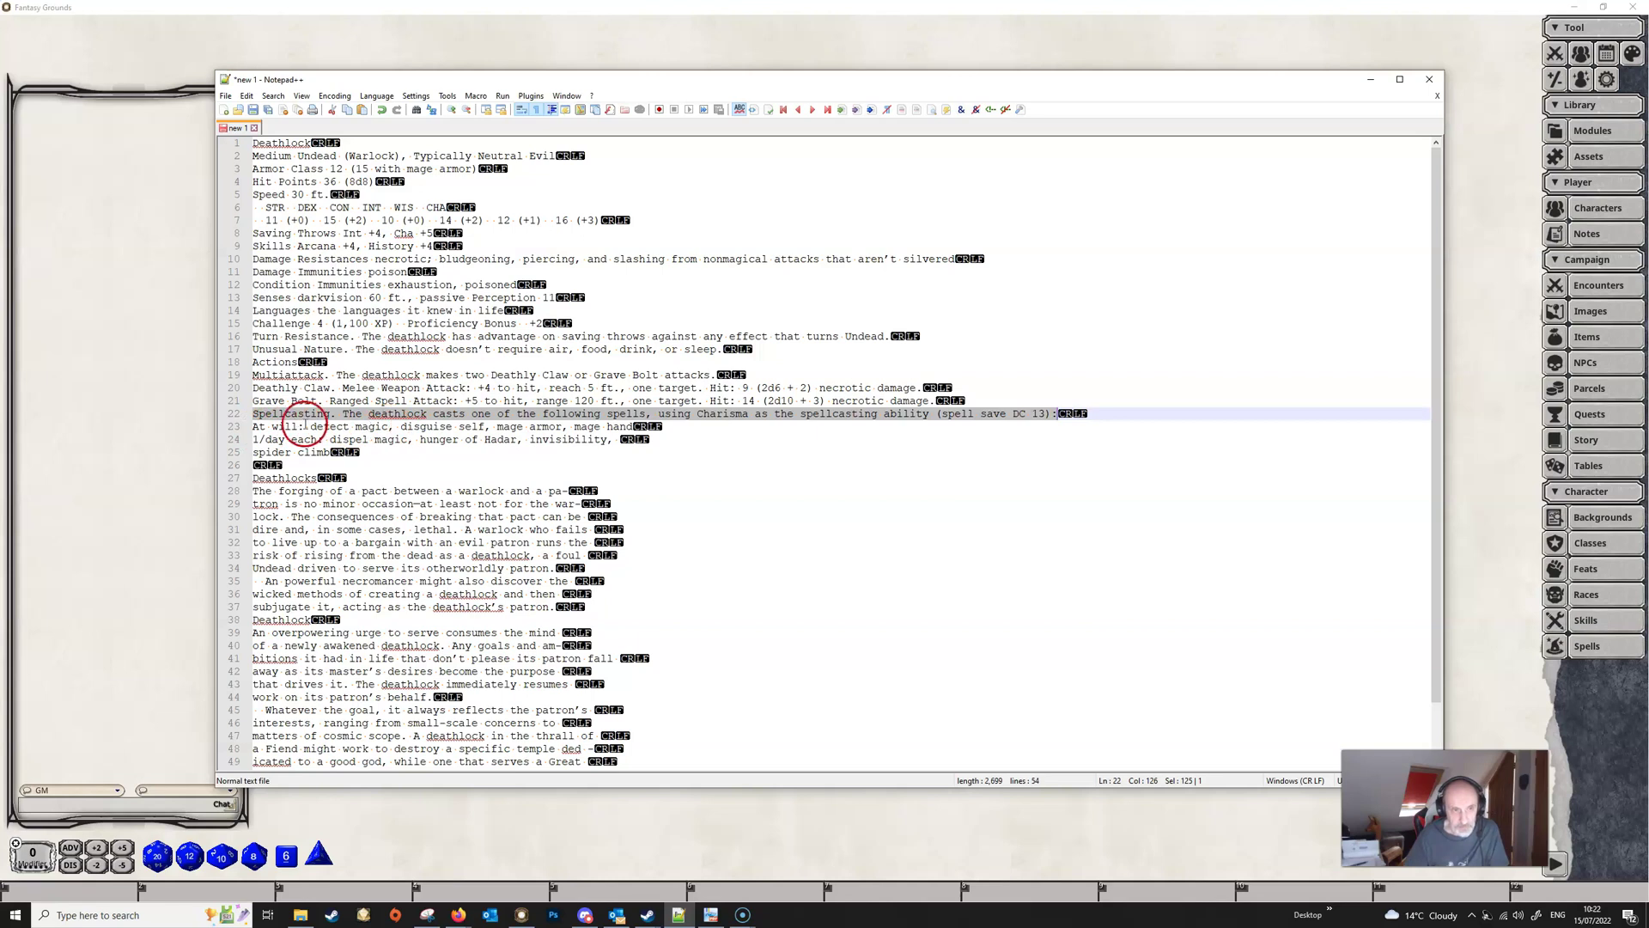
{"action": "left_click", "coordinate": [541, 441]}
{"action": "key", "text": "shift+Down"}
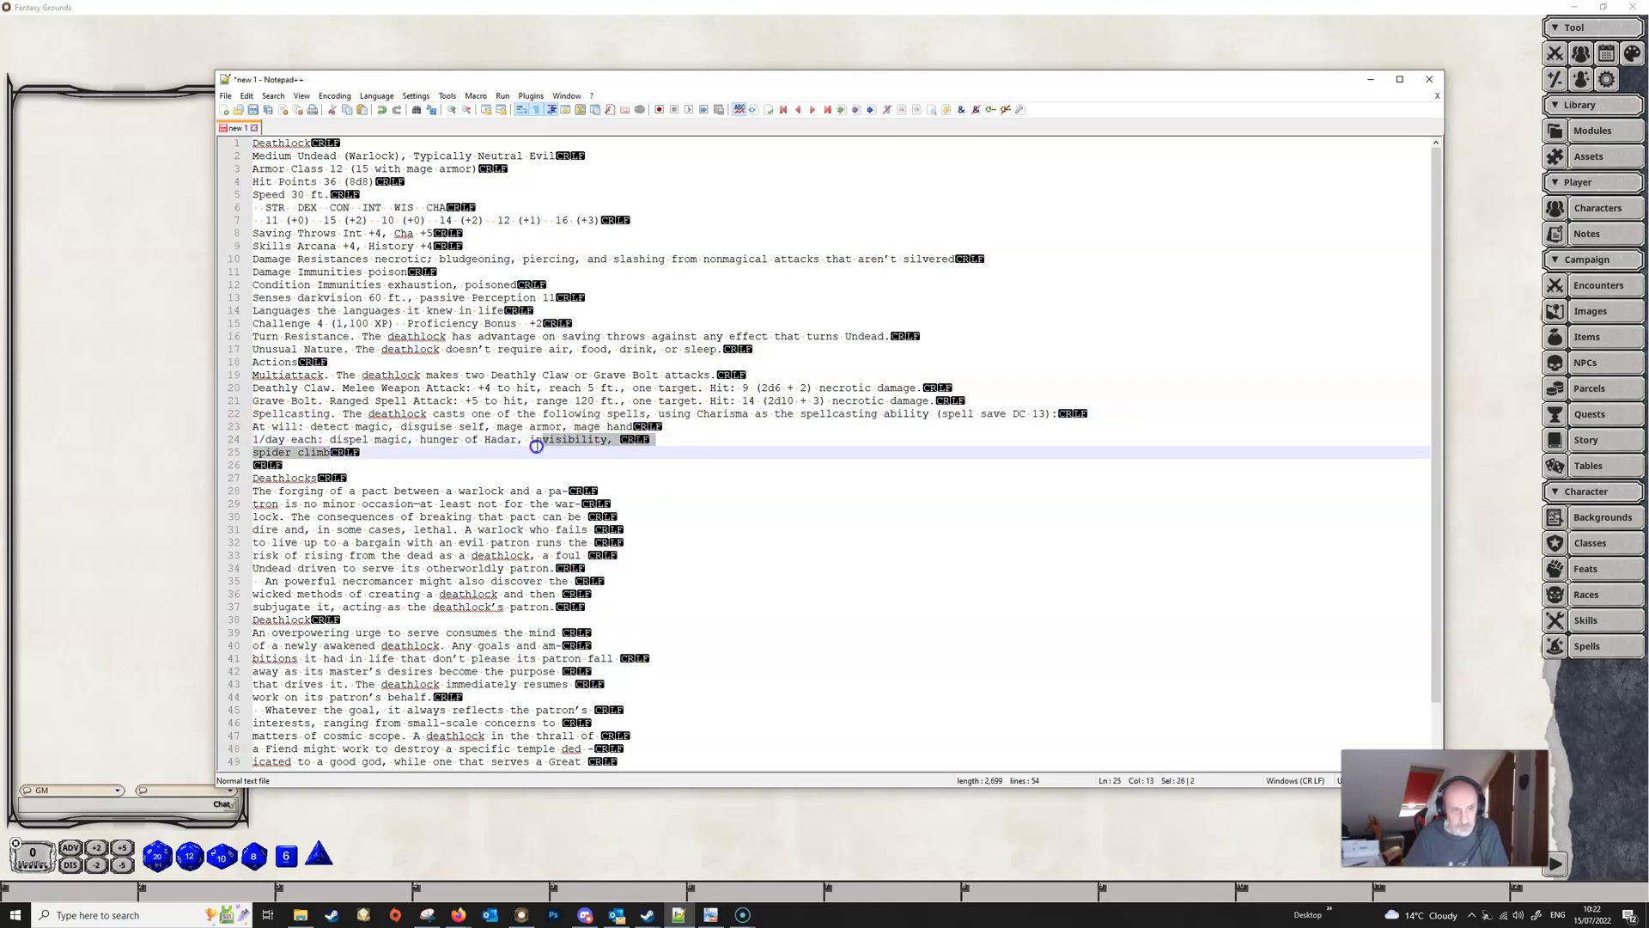
{"action": "key", "text": "ctrl+j"}
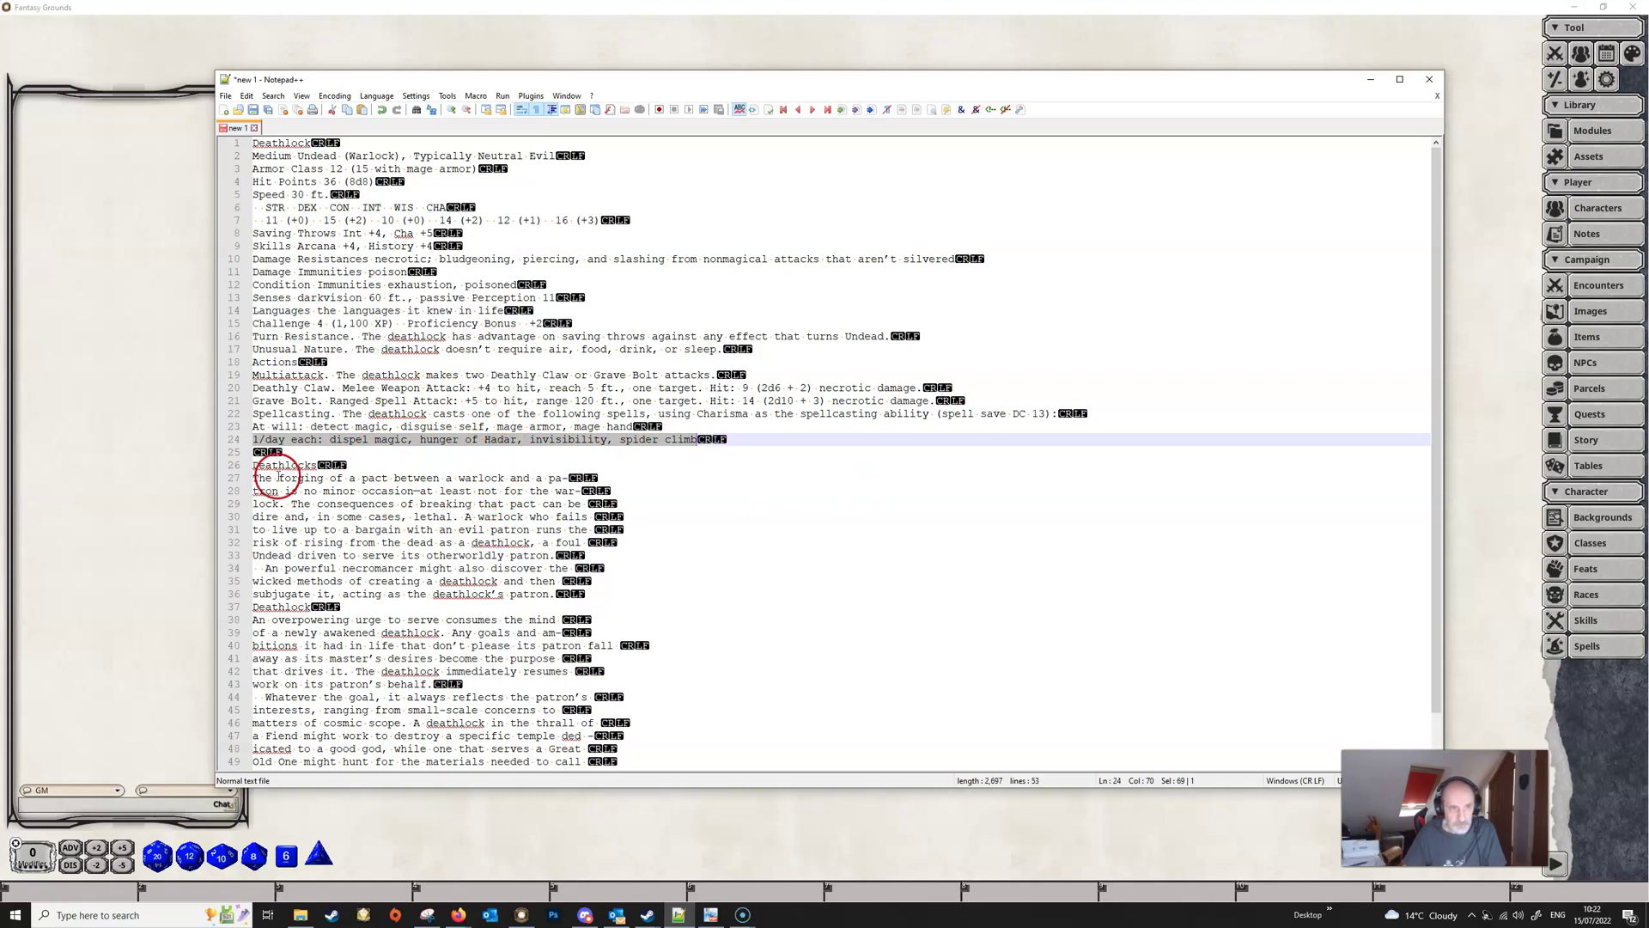
- Join each of the four wrapped lore paragraphs, including necromancer and overpowering urge, into one line
{"action": "left_click", "coordinate": [465, 477]}
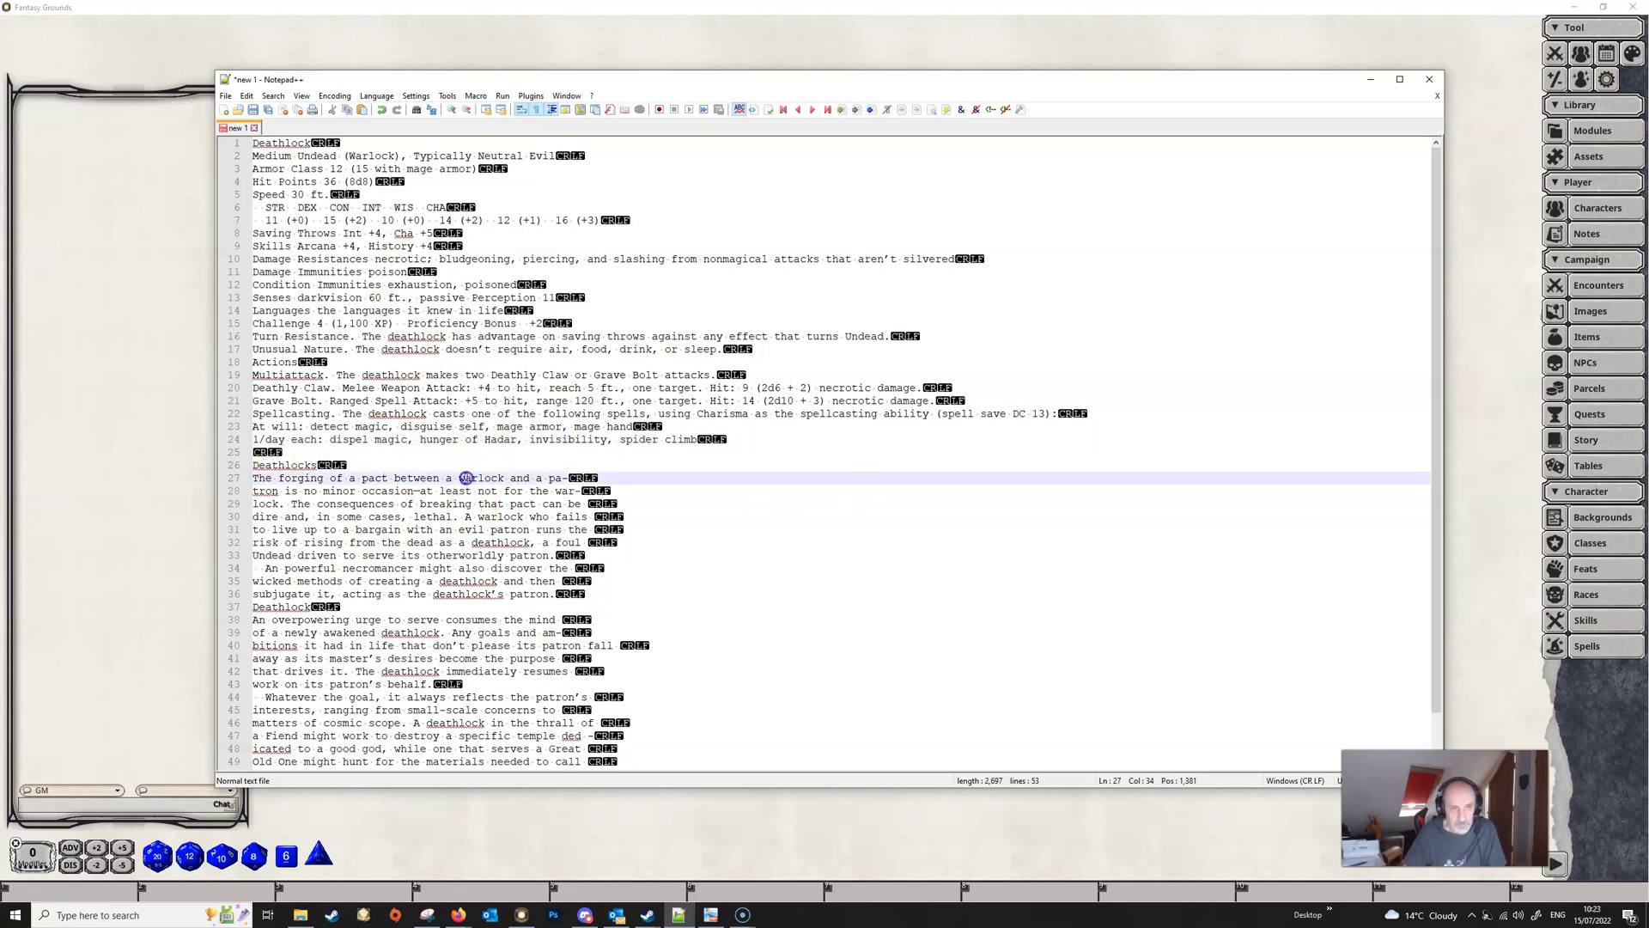
{"action": "left_click_drag", "start_coordinate": [464, 478], "coordinate": [389, 555]}
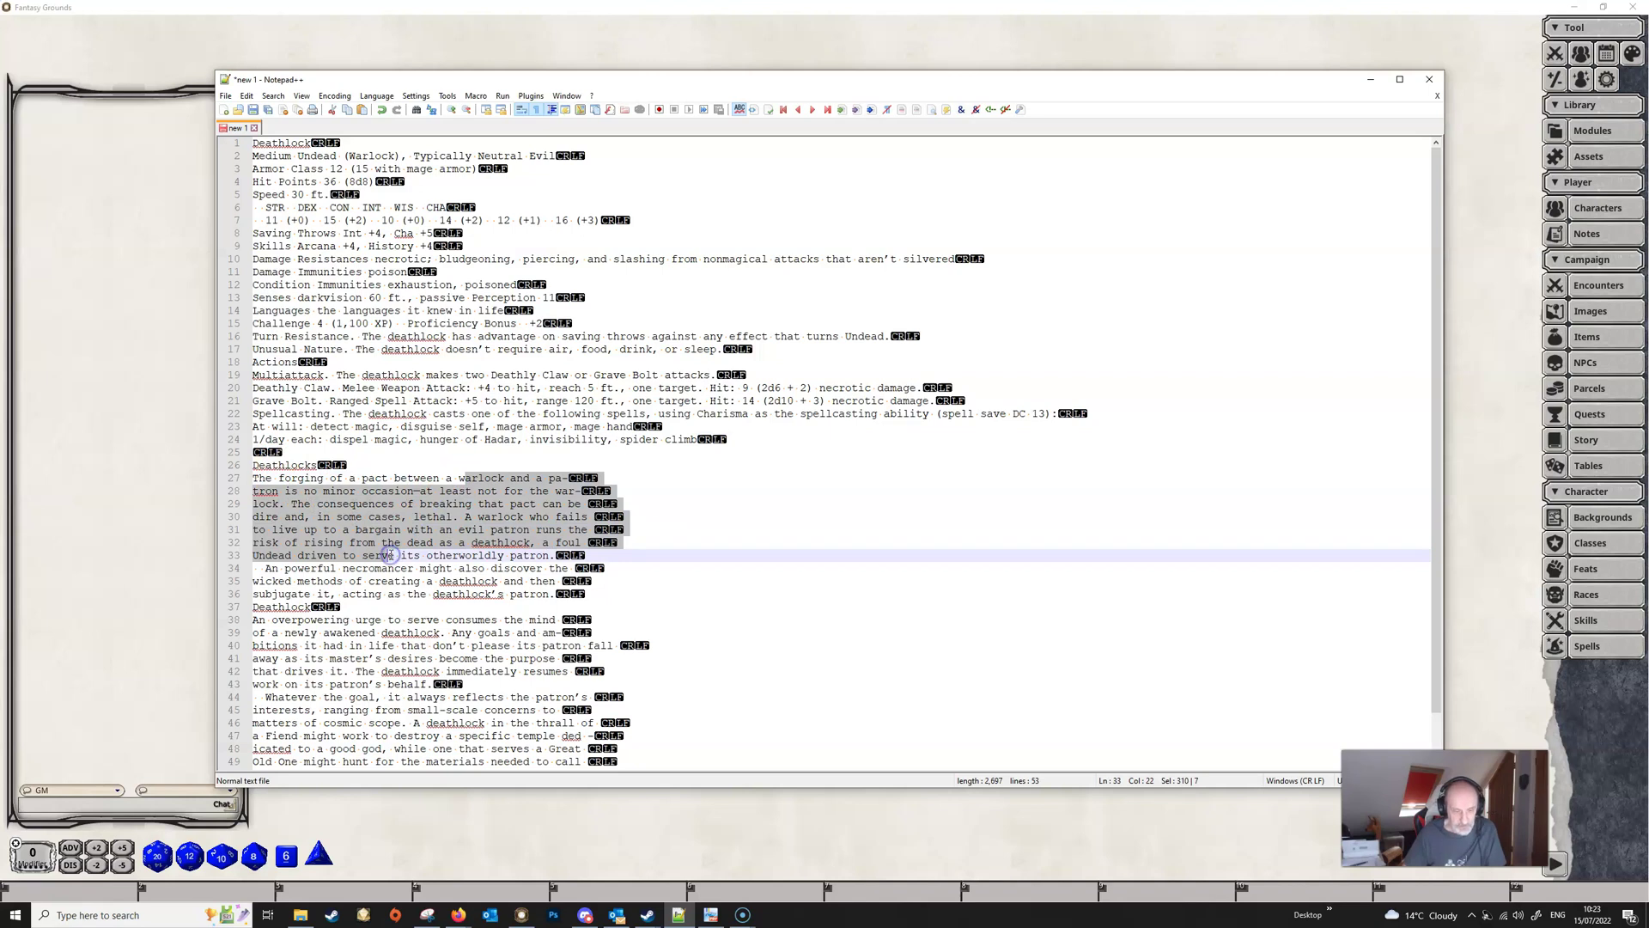
{"action": "key", "text": "ctrl+j"}
{"action": "left_click_drag", "start_coordinate": [446, 516], "coordinate": [397, 542]}
{"action": "key", "text": "ctrl+j"}
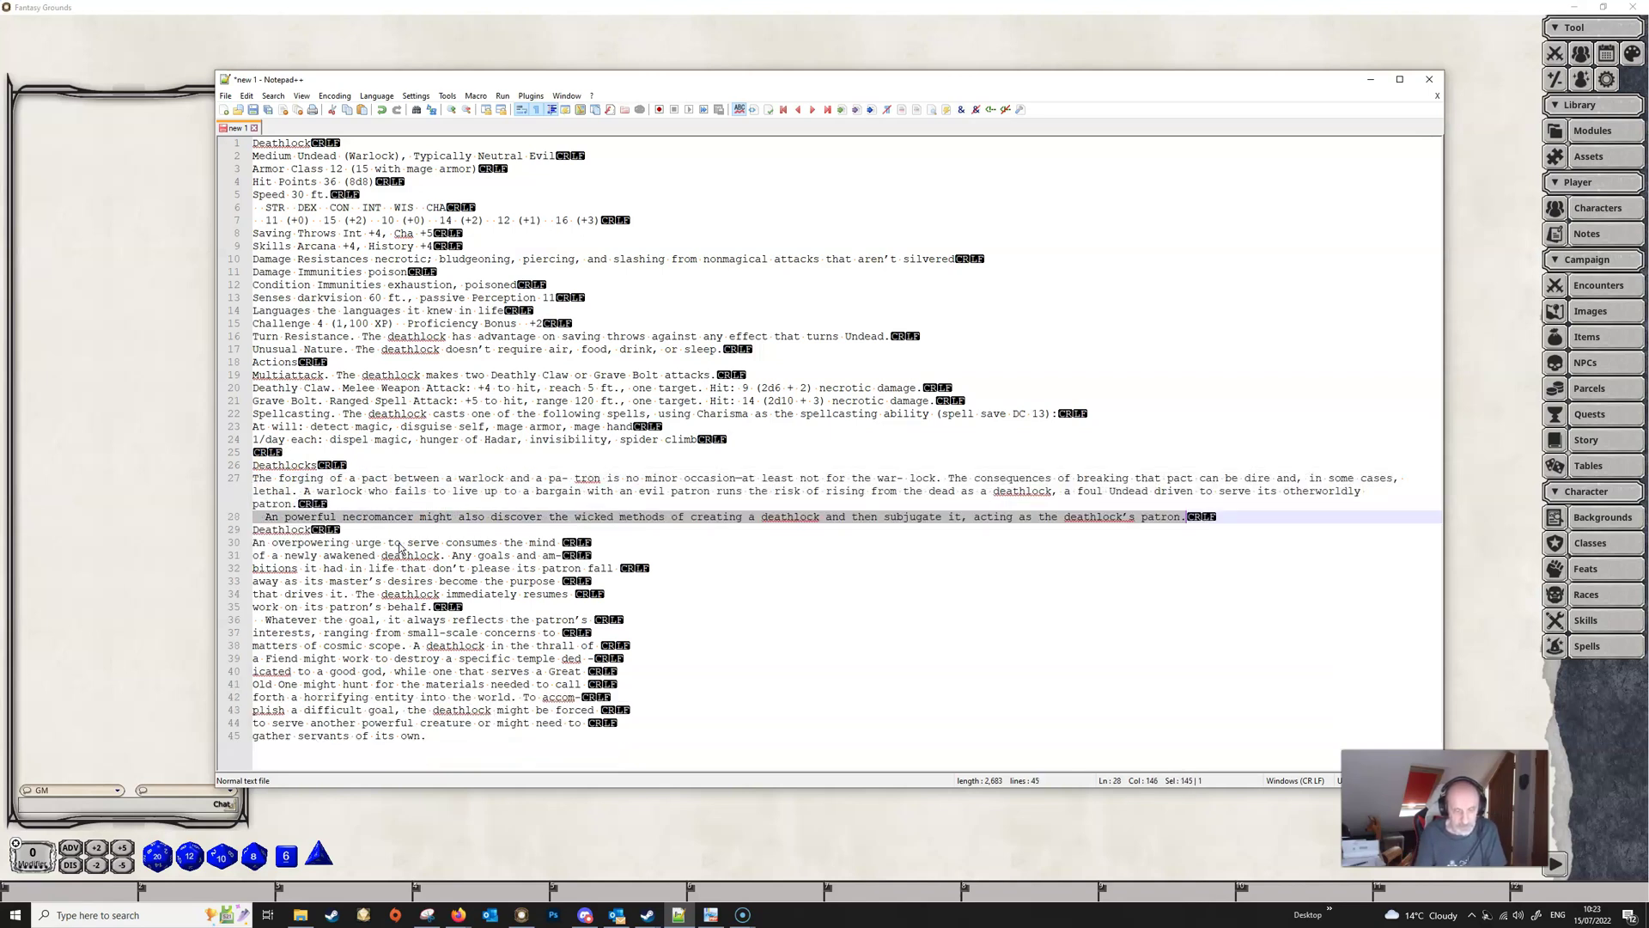
{"action": "left_click_drag", "start_coordinate": [426, 537], "coordinate": [351, 609]}
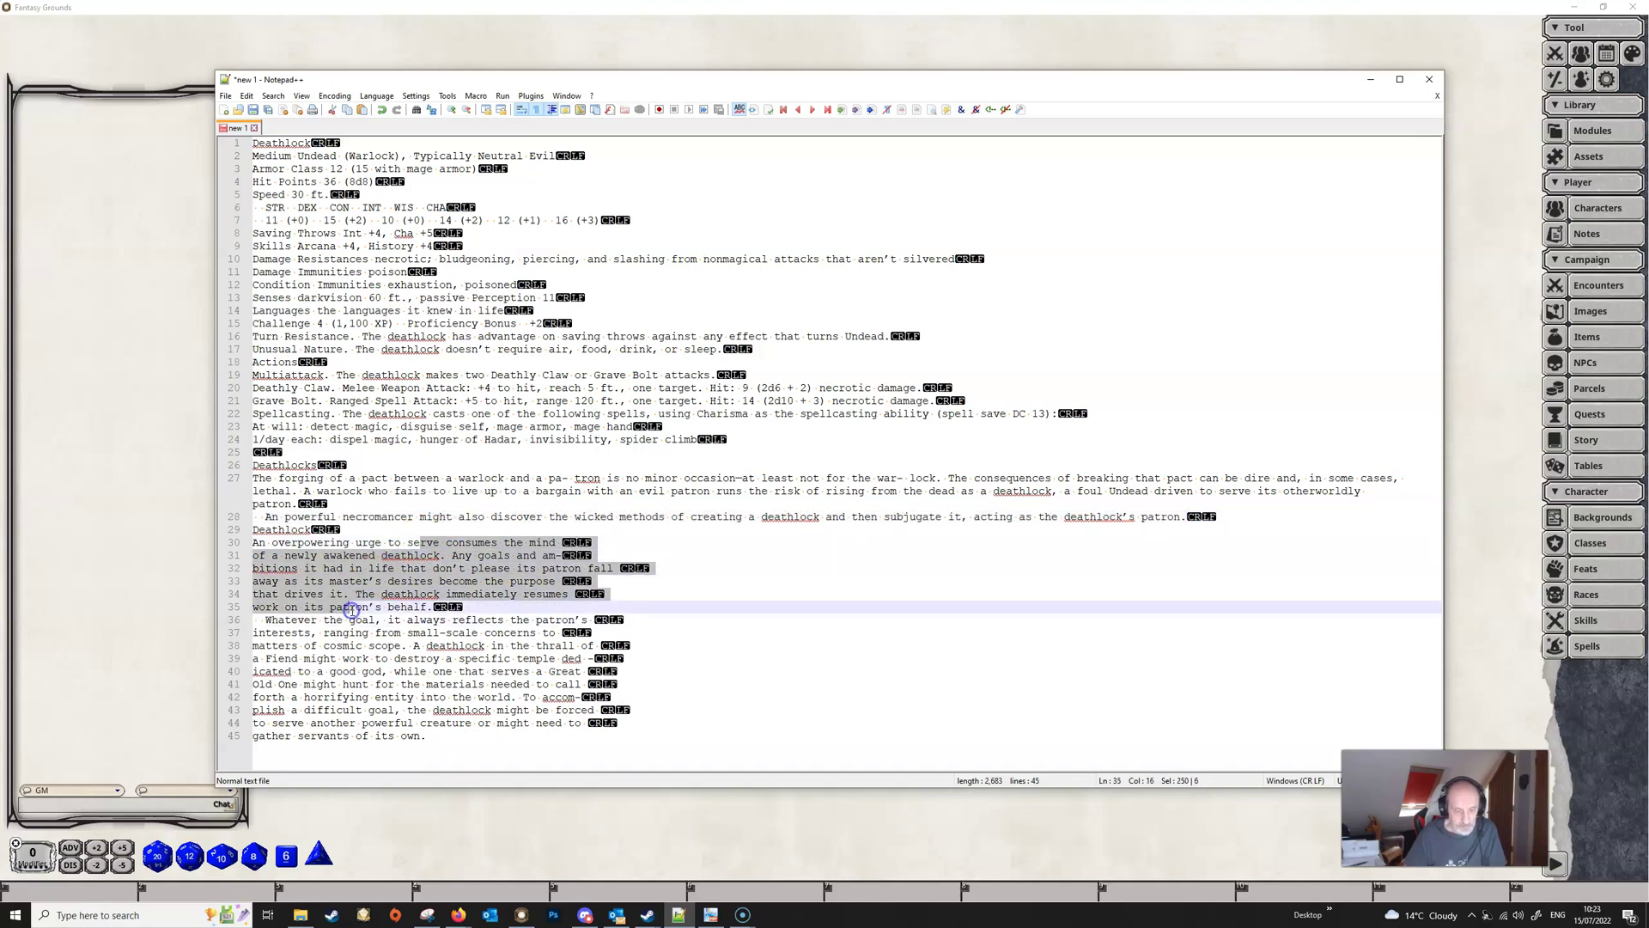
{"action": "key", "text": "ctrl+j"}
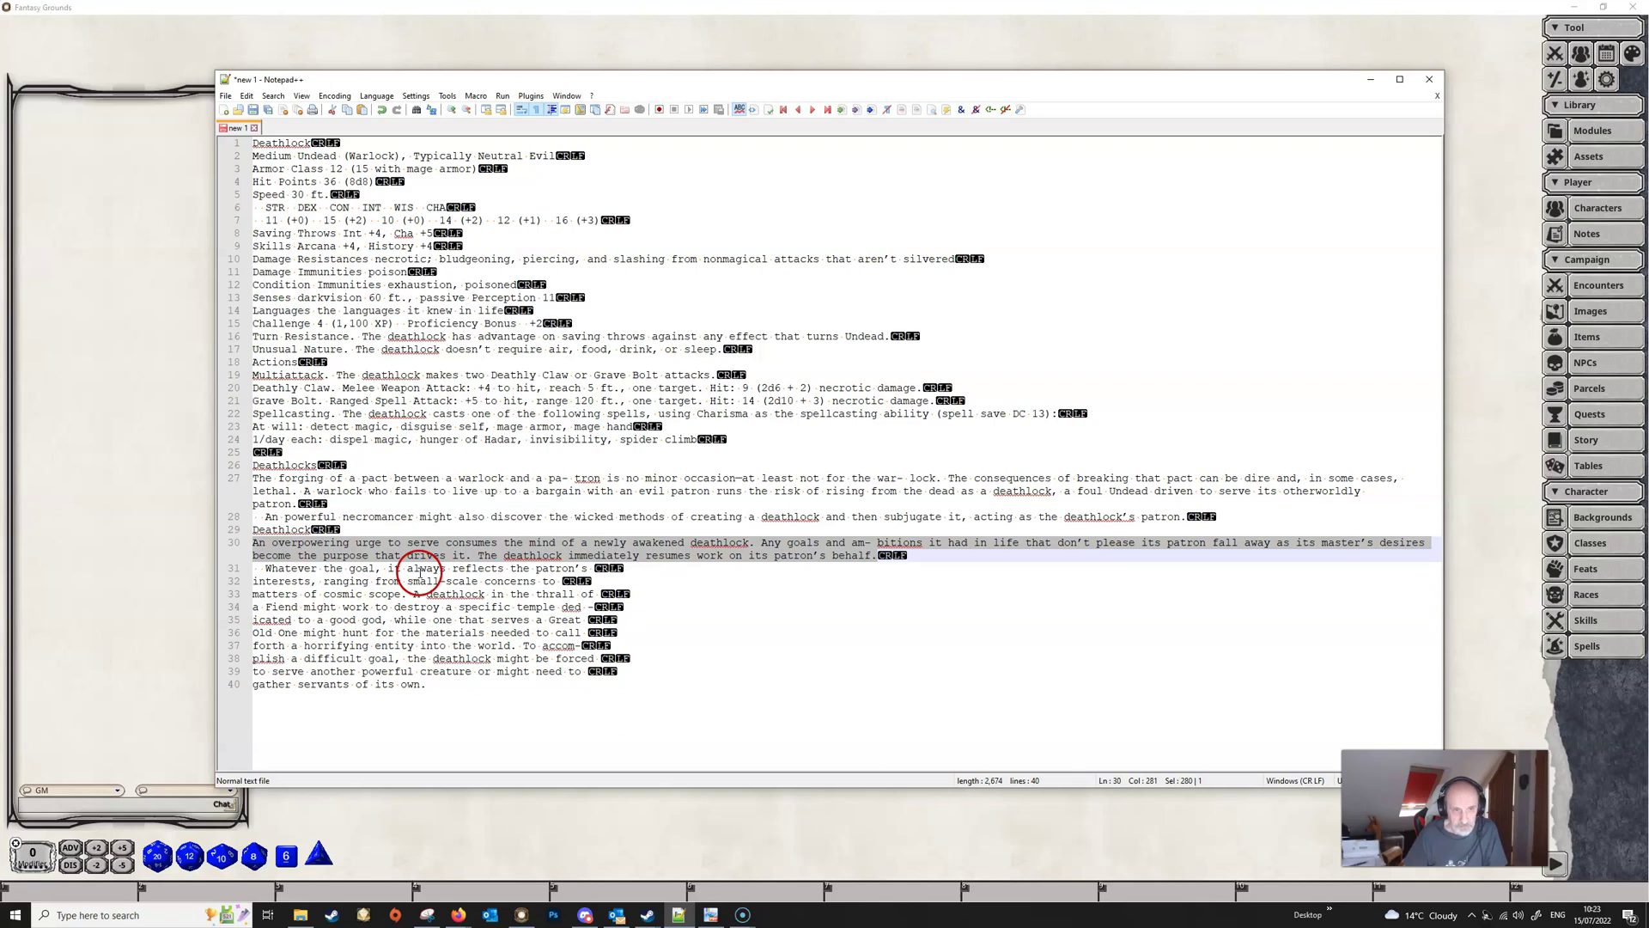
{"action": "left_click_drag", "start_coordinate": [421, 568], "coordinate": [347, 684]}
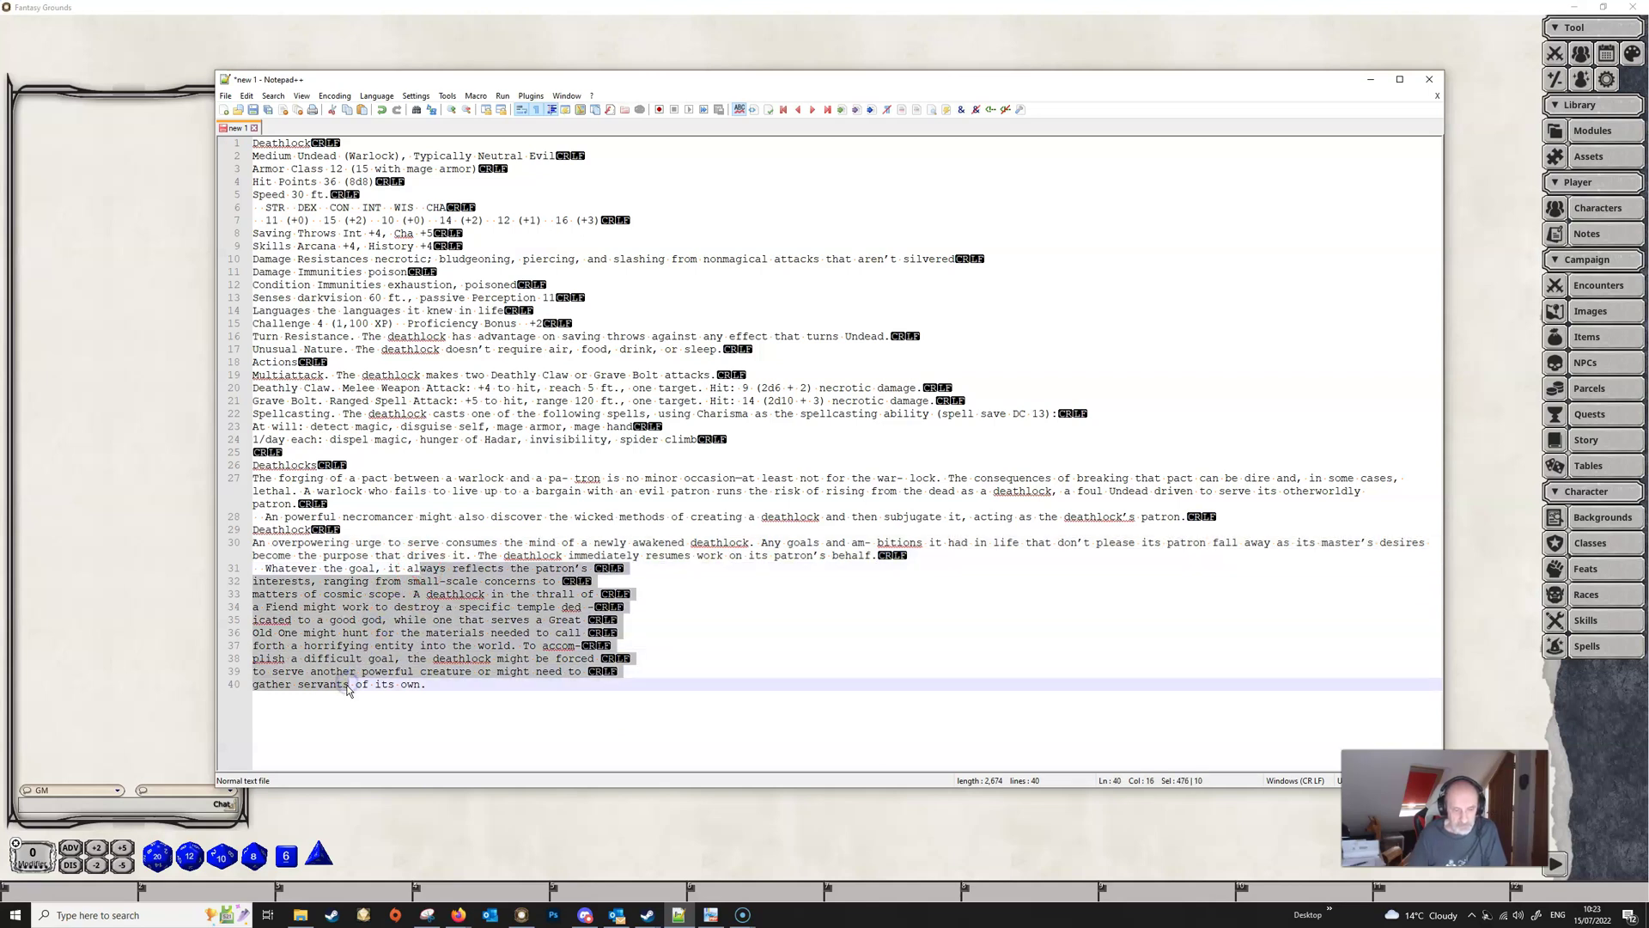
{"action": "key", "text": "ctrl+j"}
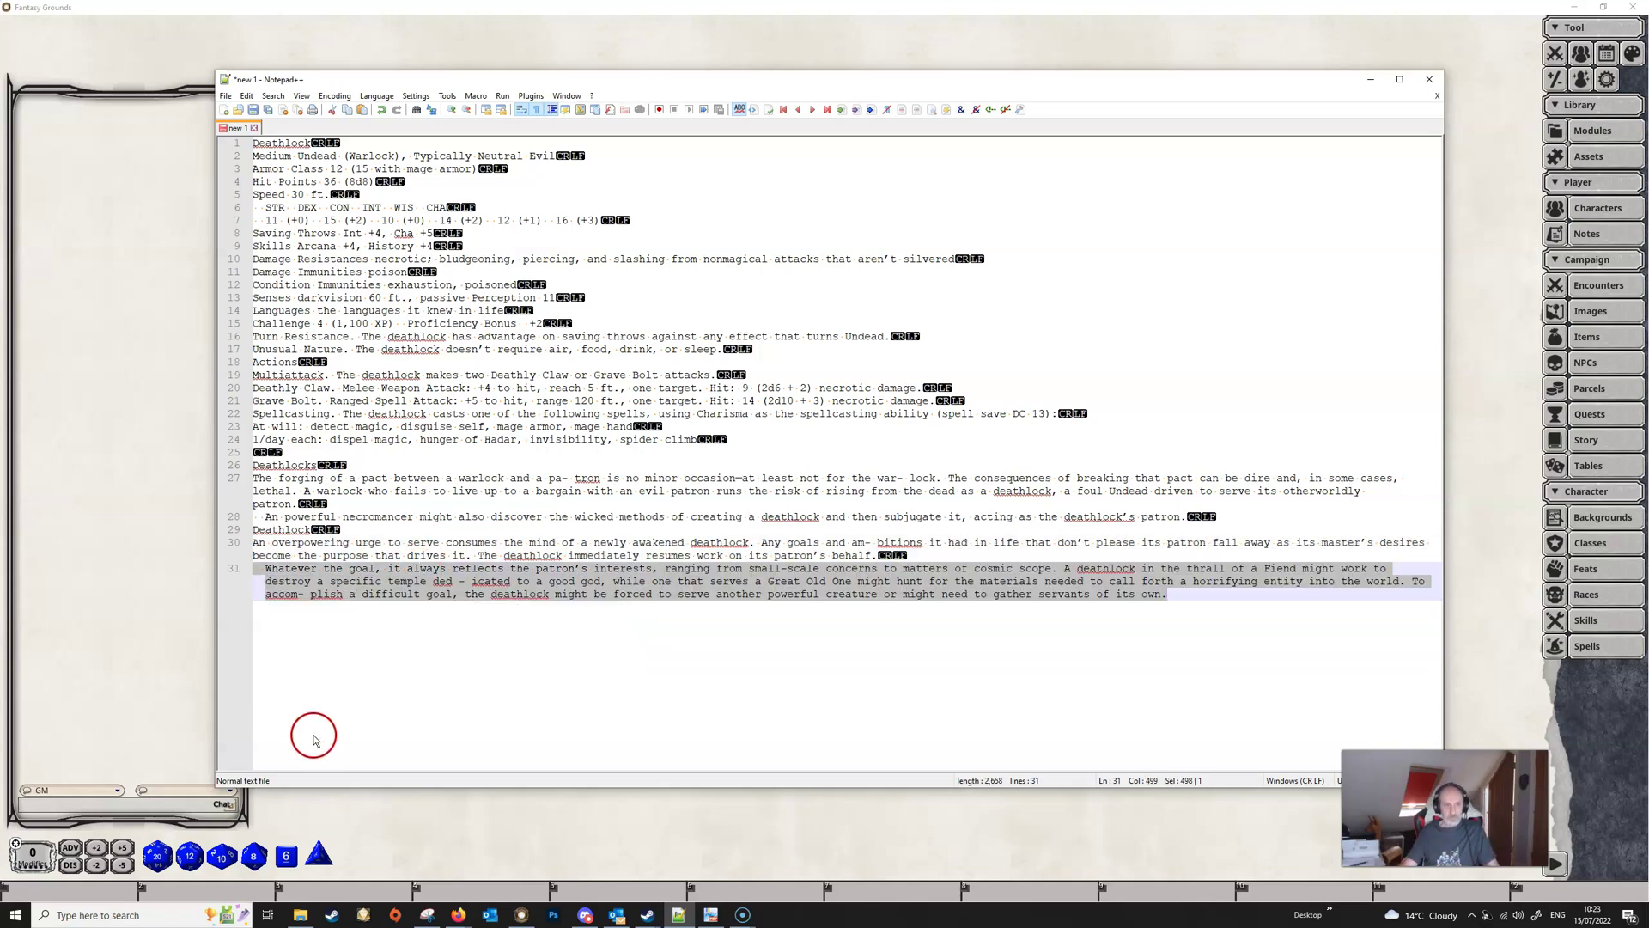
- Strip leading spaces from the STR and score lines and the necromancer and last paragraphs
{"action": "left_click", "coordinate": [116, 854]}
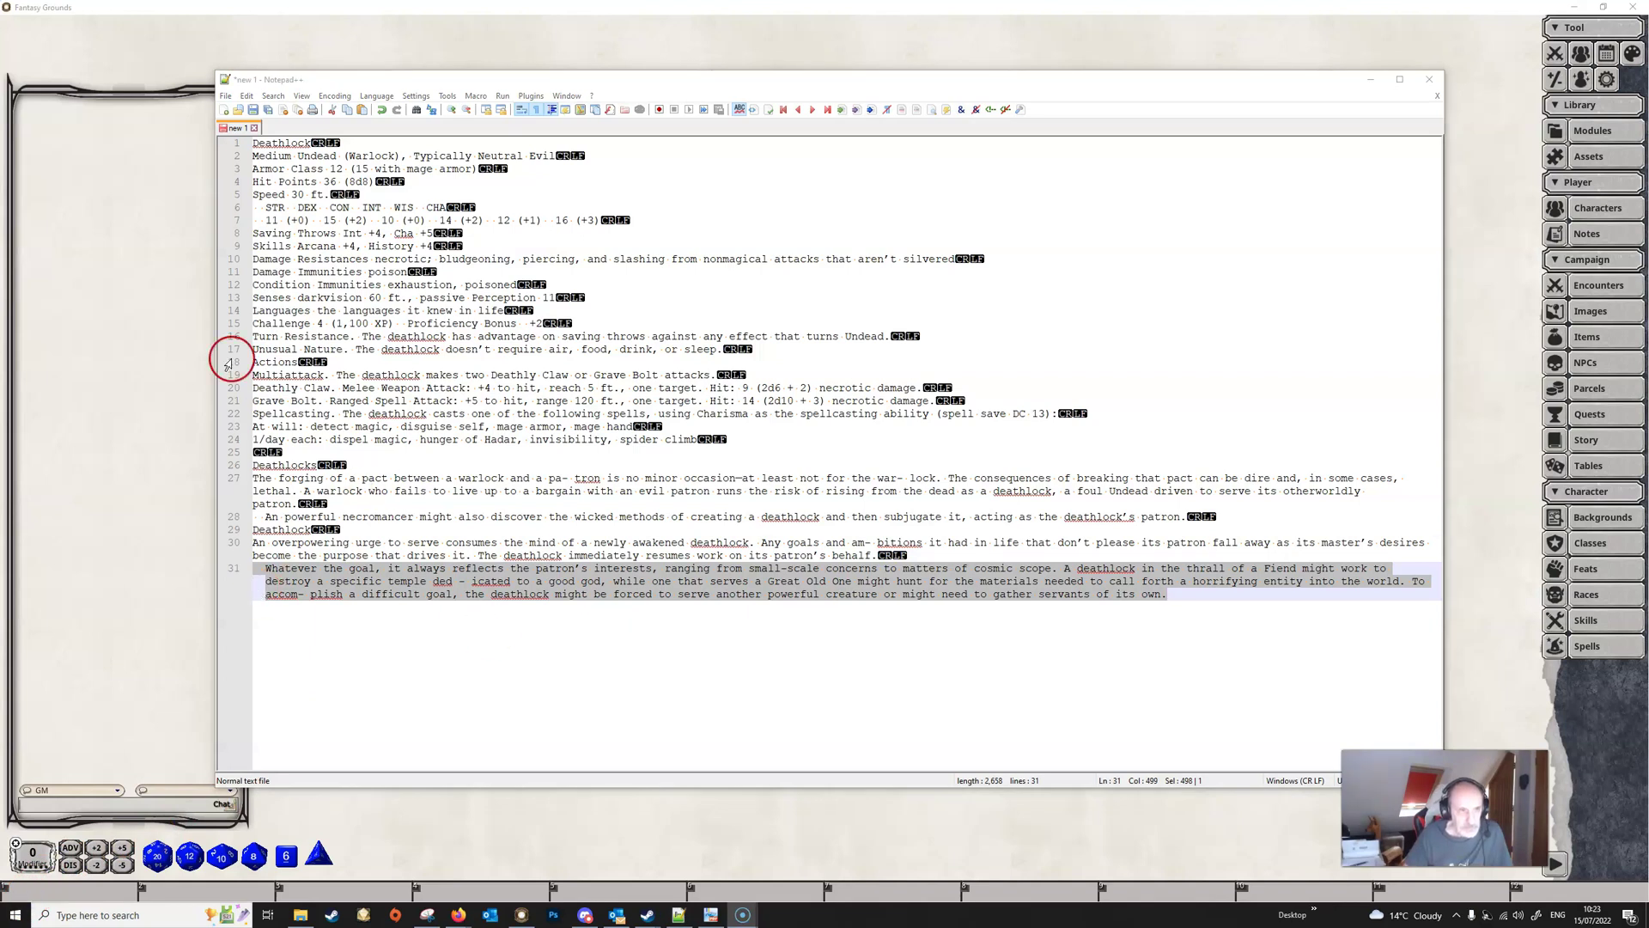
{"action": "left_click", "coordinate": [266, 207]}
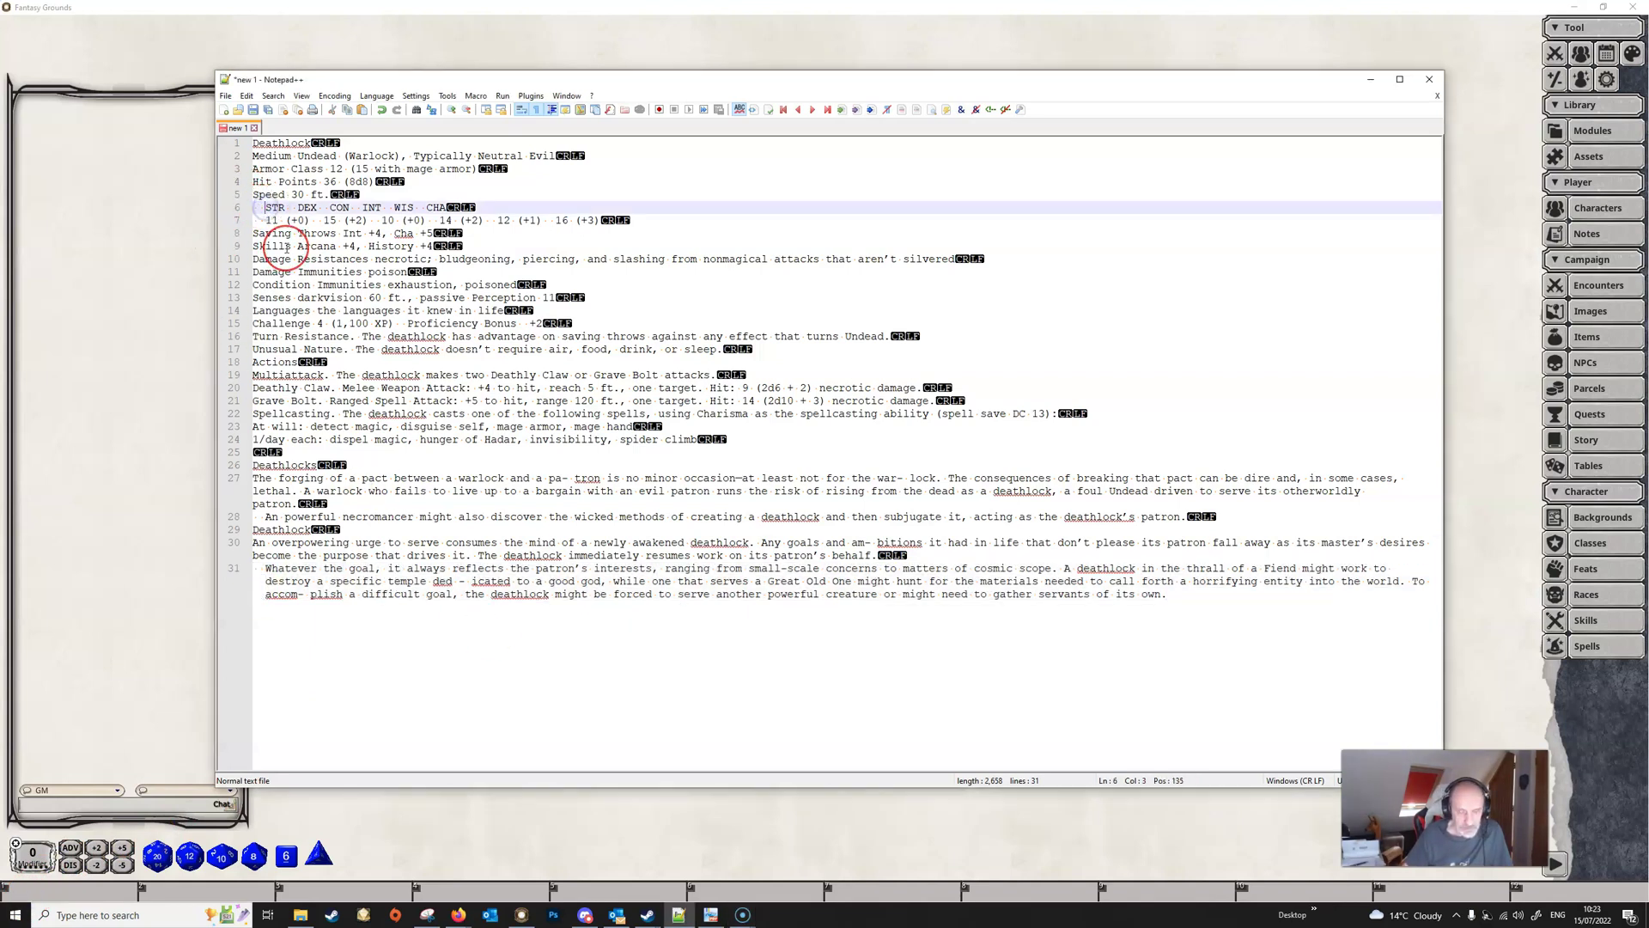
{"action": "key", "text": "BackSpace"}
{"action": "key", "text": "BackSpace"}
{"action": "key", "text": "Down"}
{"action": "key", "text": "Delete"}
{"action": "key", "text": "Delete"}
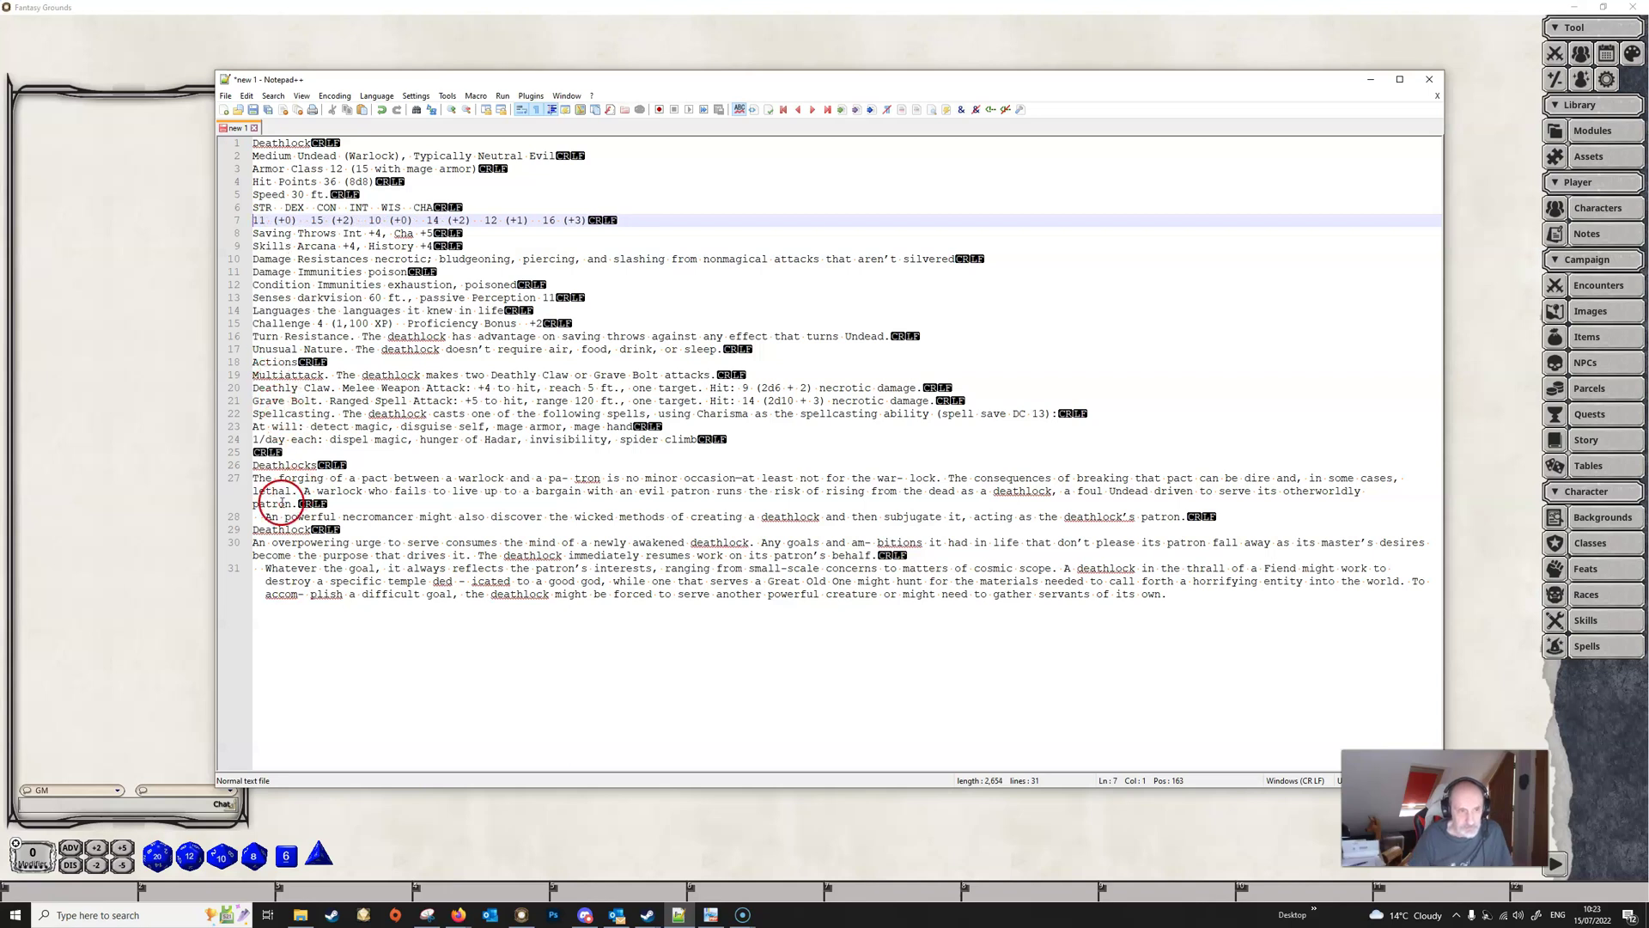
{"action": "left_click", "coordinate": [256, 518]}
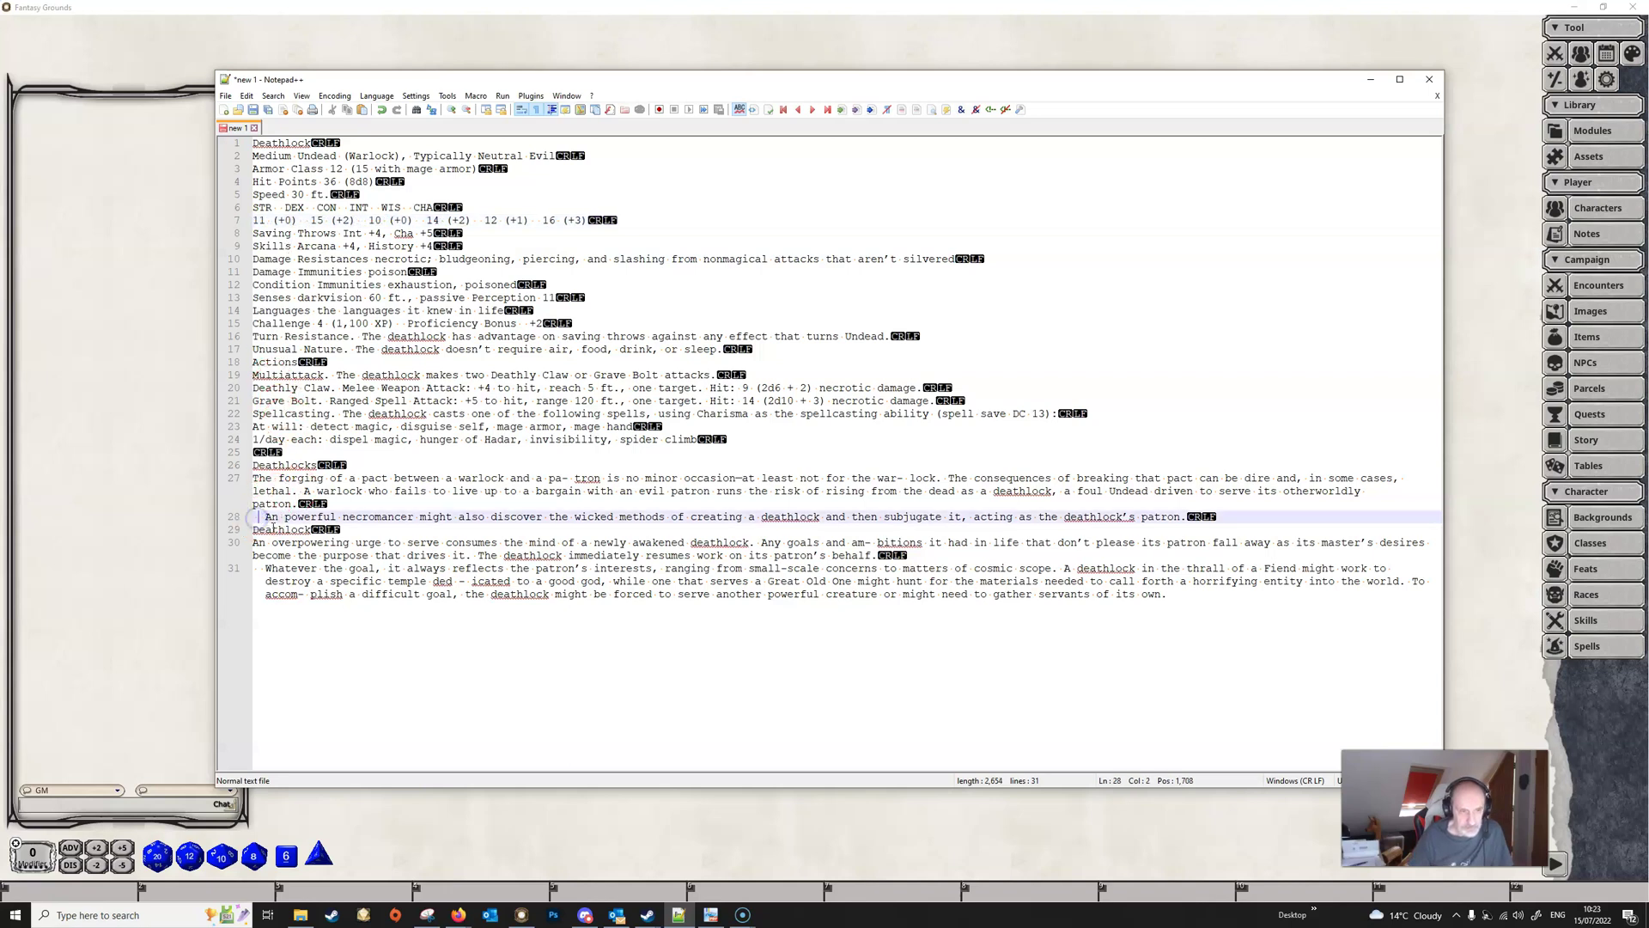
{"action": "key", "text": "Delete"}
{"action": "key", "text": "Down"}
{"action": "key", "text": "Down"}
{"action": "key", "text": "Down"}
{"action": "key", "text": "Delete"}
{"action": "key", "text": "Delete"}
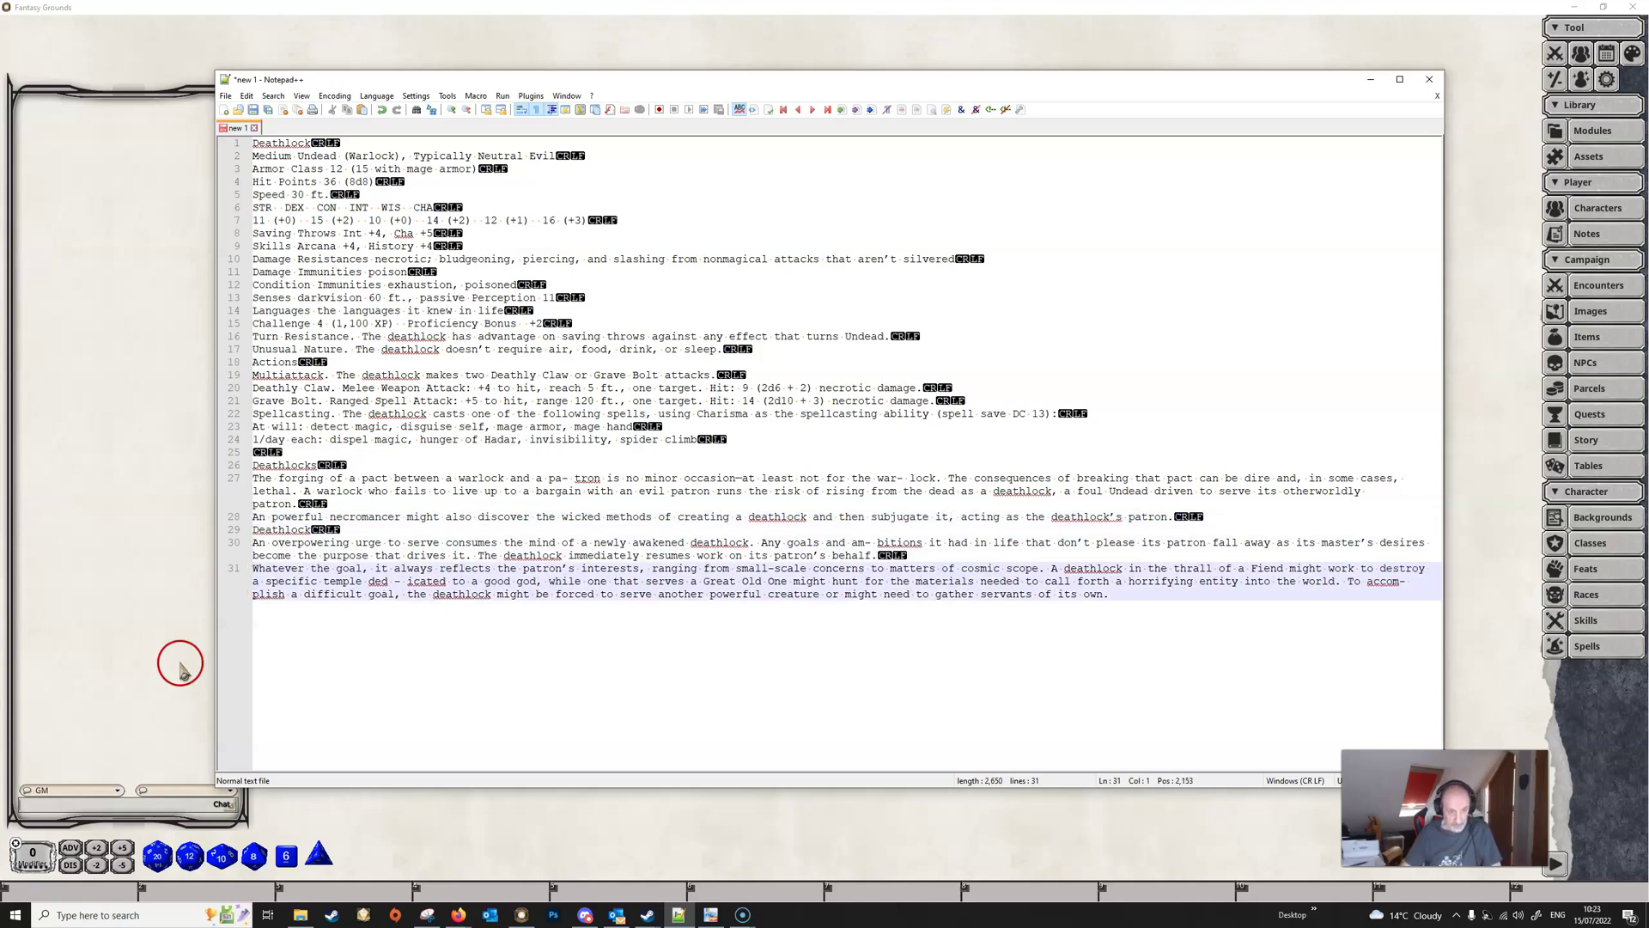
{"action": "left_click", "coordinate": [25, 892]}
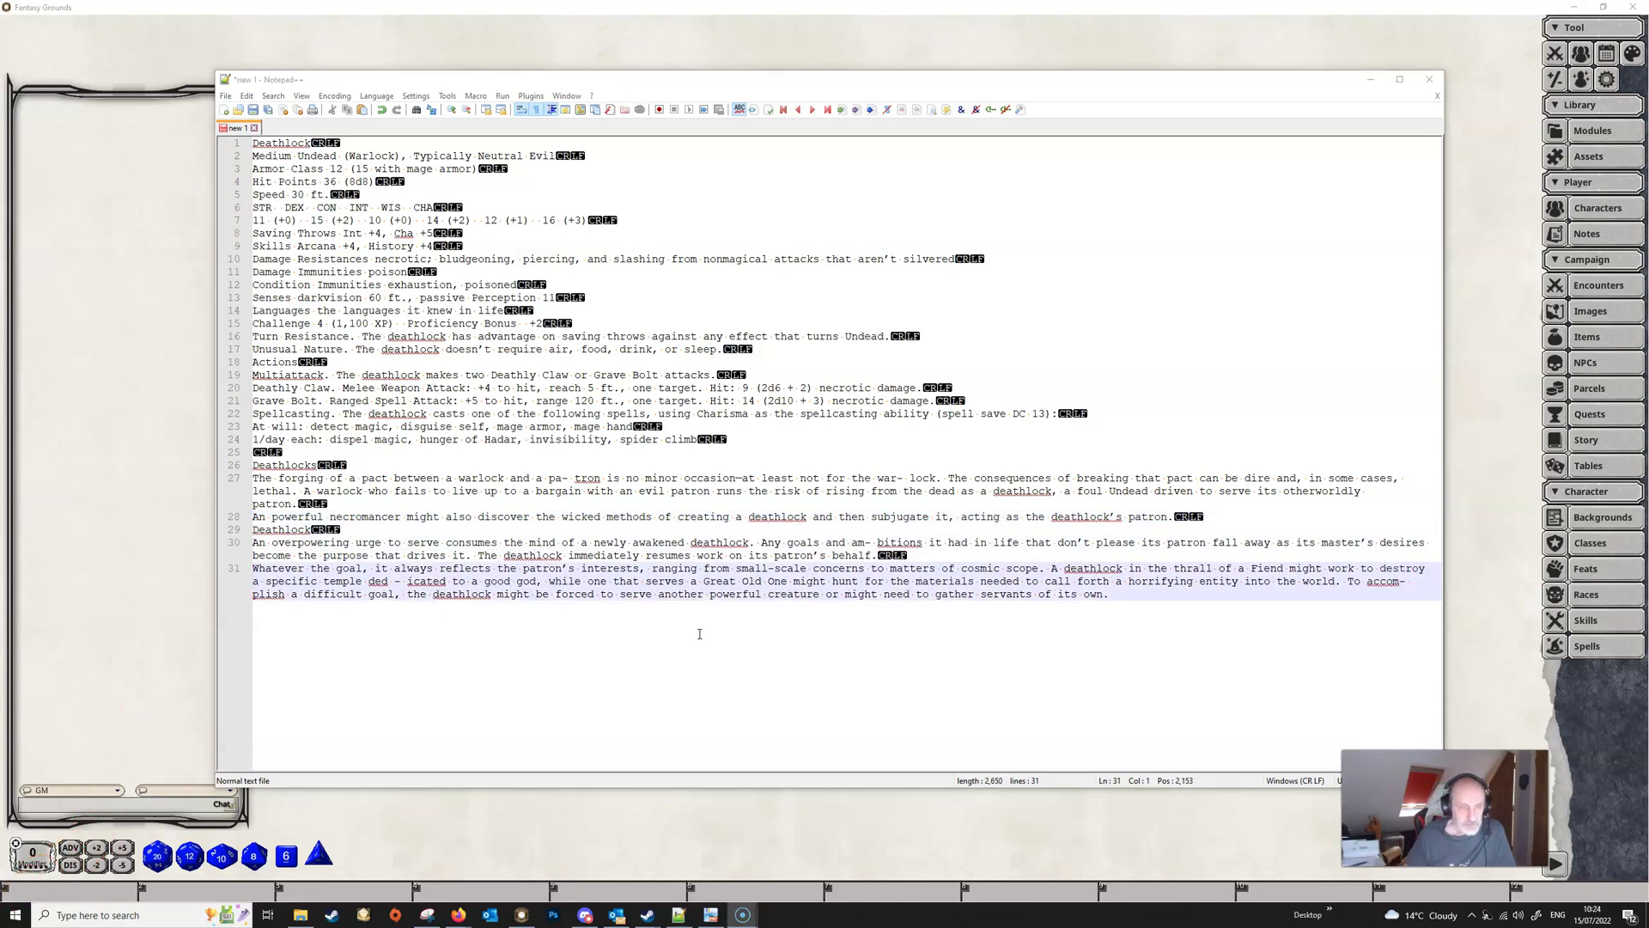